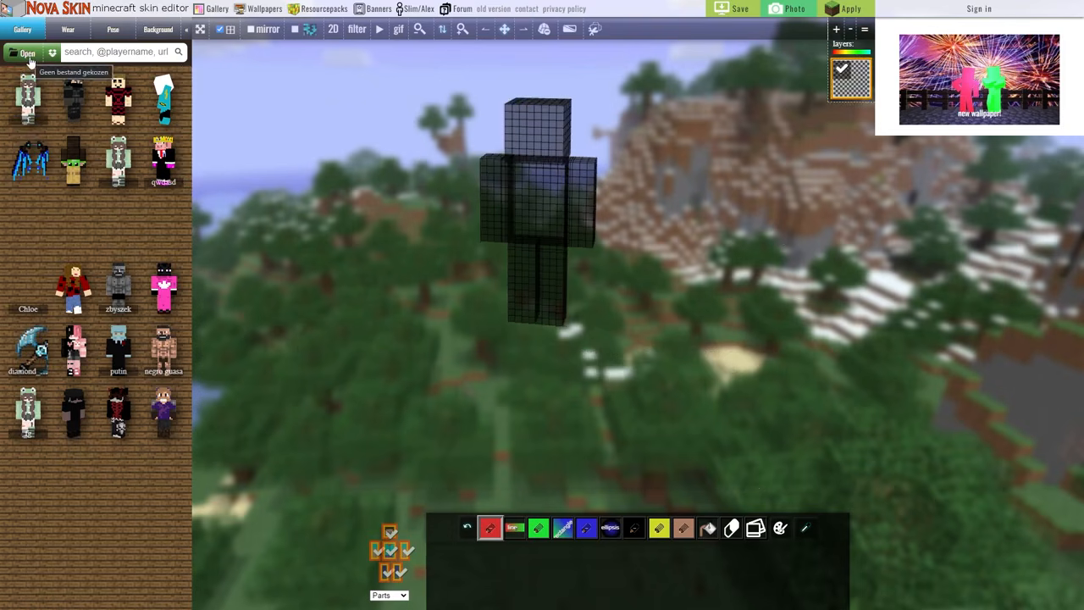
# Open the skin files Old Man.png and Silly Billy.png together in the editor
pyautogui.click(27, 54)
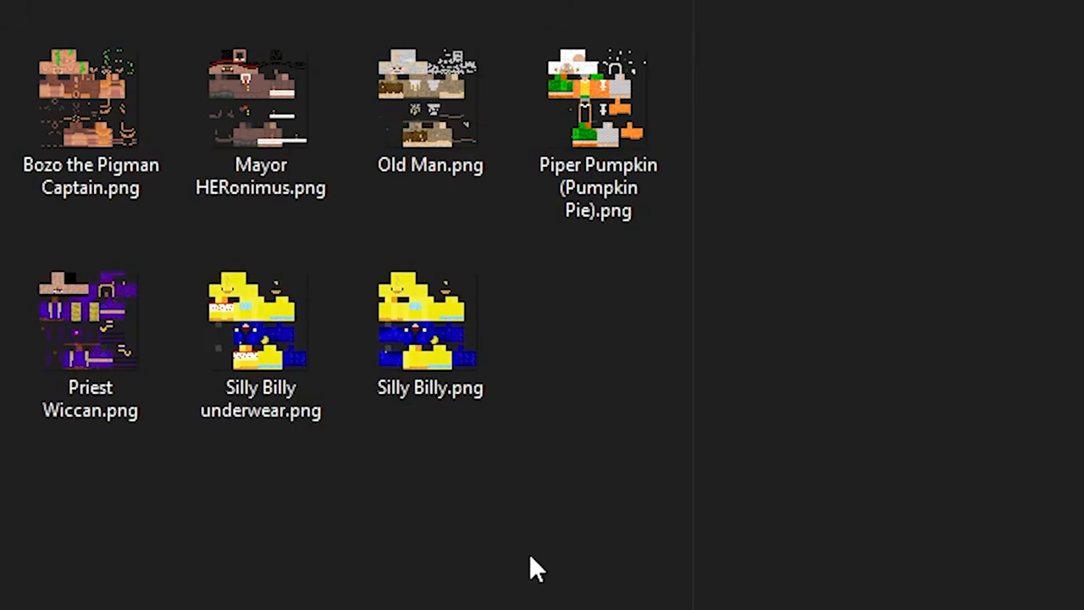
pyautogui.moveTo(434, 319); pyautogui.dragTo(401, 105)
pyautogui.keyDown('ctrl'); pyautogui.click(401, 105); pyautogui.keyUp('ctrl')
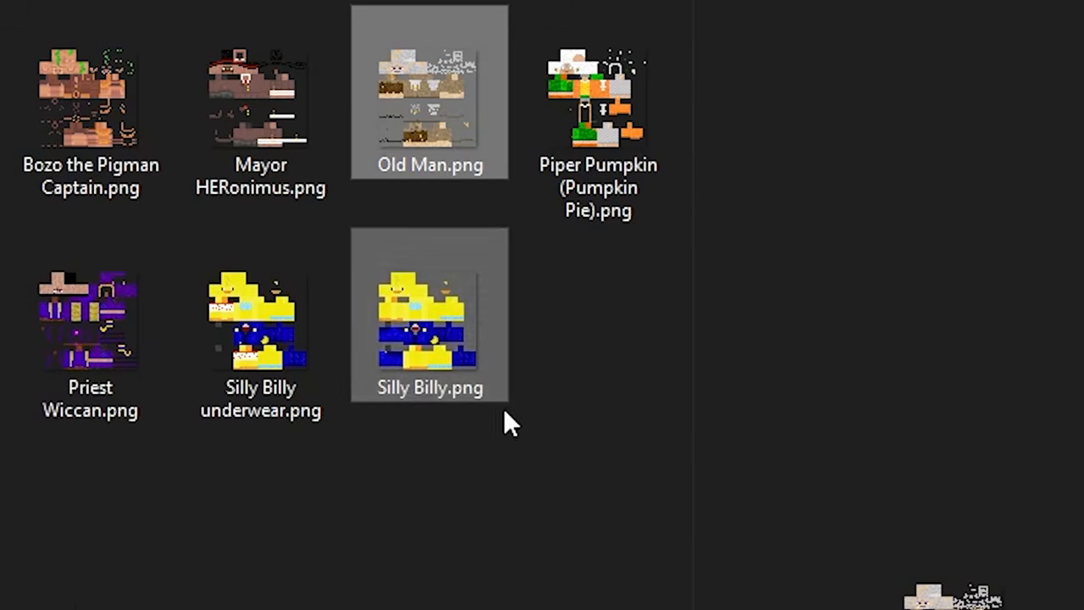
pyautogui.keyDown('ctrl'); pyautogui.click(452, 345); pyautogui.keyUp('ctrl')
pyautogui.keyDown('ctrl'); pyautogui.click(445, 101); pyautogui.keyUp('ctrl')
pyautogui.keyDown('ctrl'); pyautogui.click(430, 349); pyautogui.keyUp('ctrl')
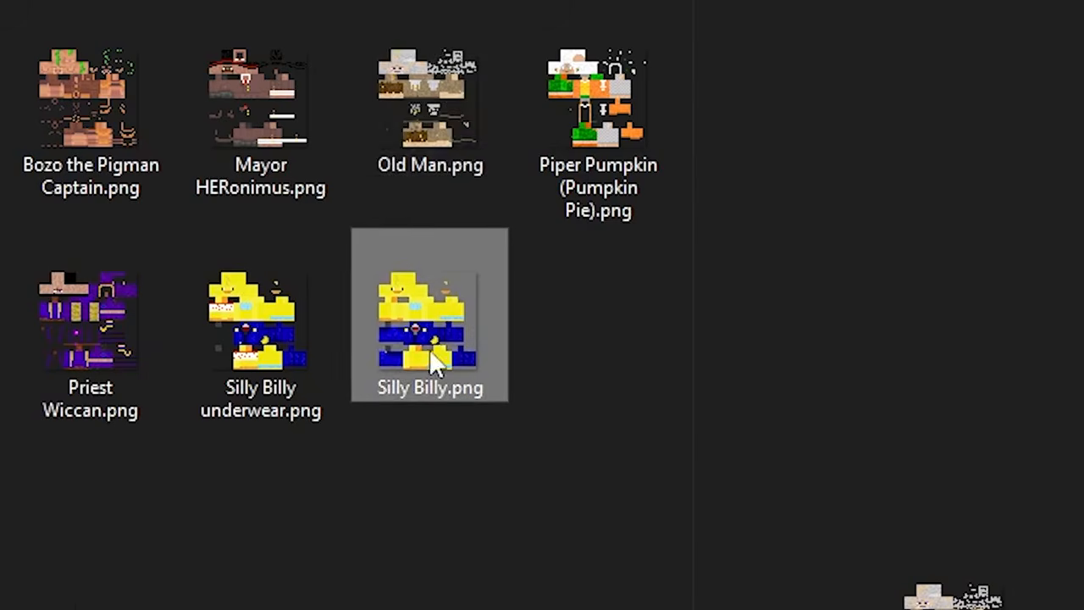
pyautogui.keyDown('ctrl'); pyautogui.click(433, 106); pyautogui.keyUp('ctrl')
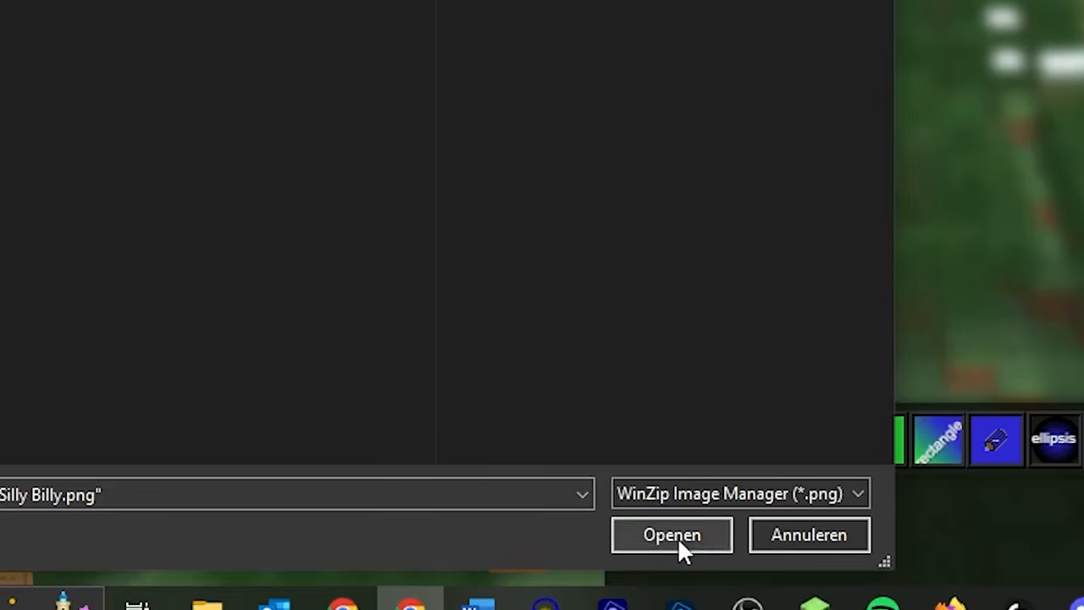
pyautogui.click(672, 536)
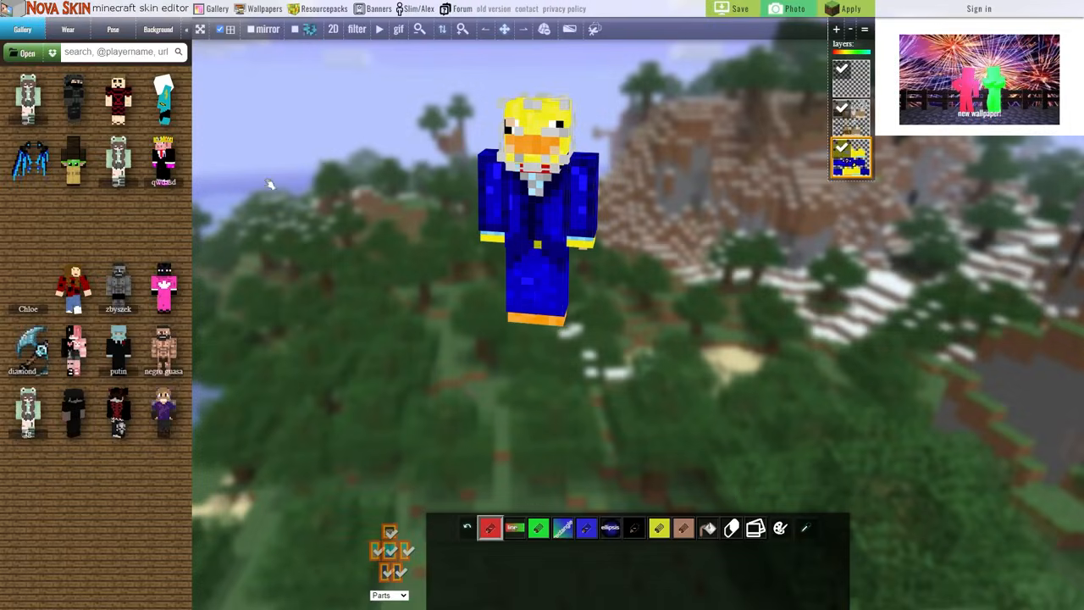
# Delete the empty default layer above the two imported skin layers
pyautogui.click(853, 81)
pyautogui.click(850, 30)
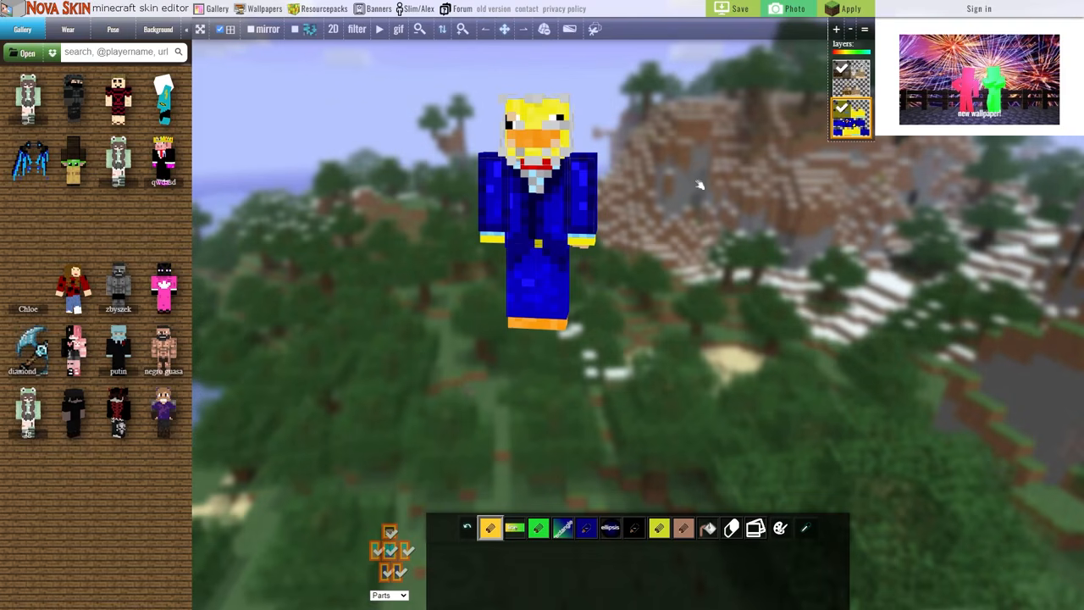
# Switch the Old Man and Silly Billy layers off and on in turn to compare the two skins
pyautogui.click(843, 108)
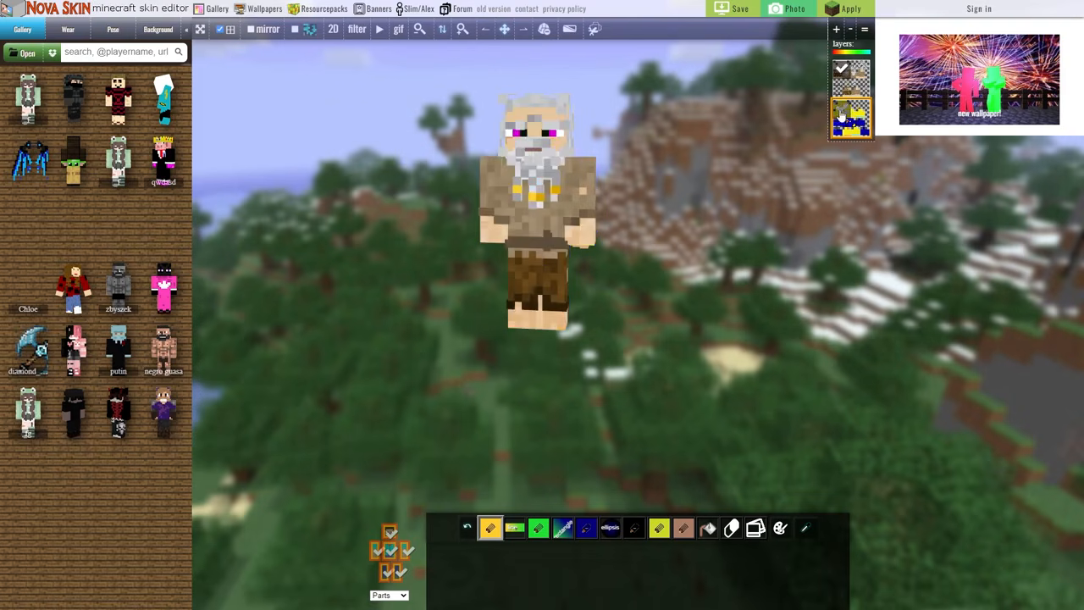
pyautogui.click(843, 107)
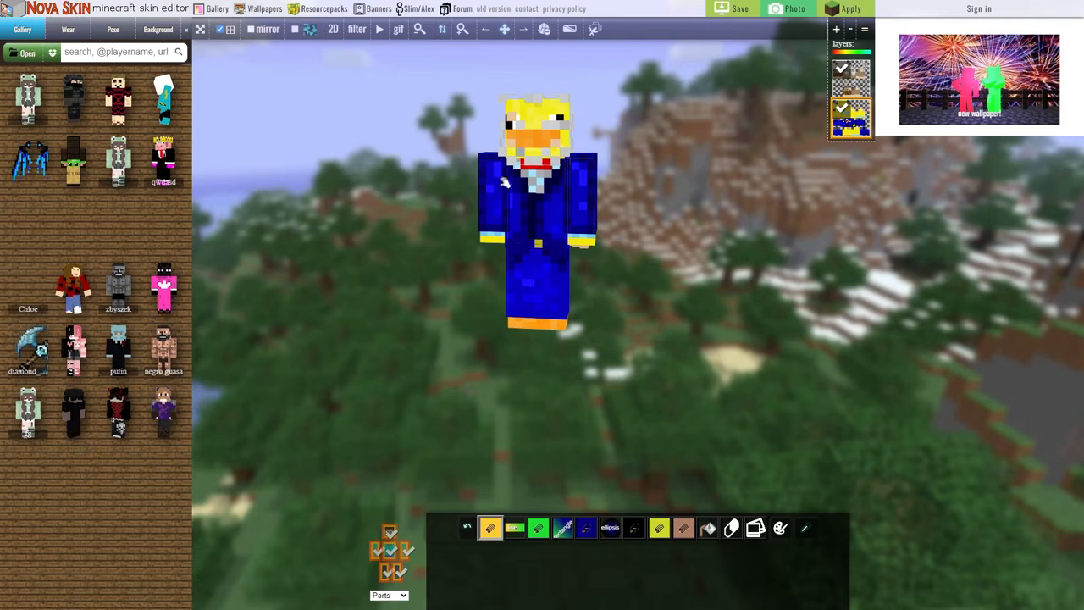
pyautogui.click(838, 73)
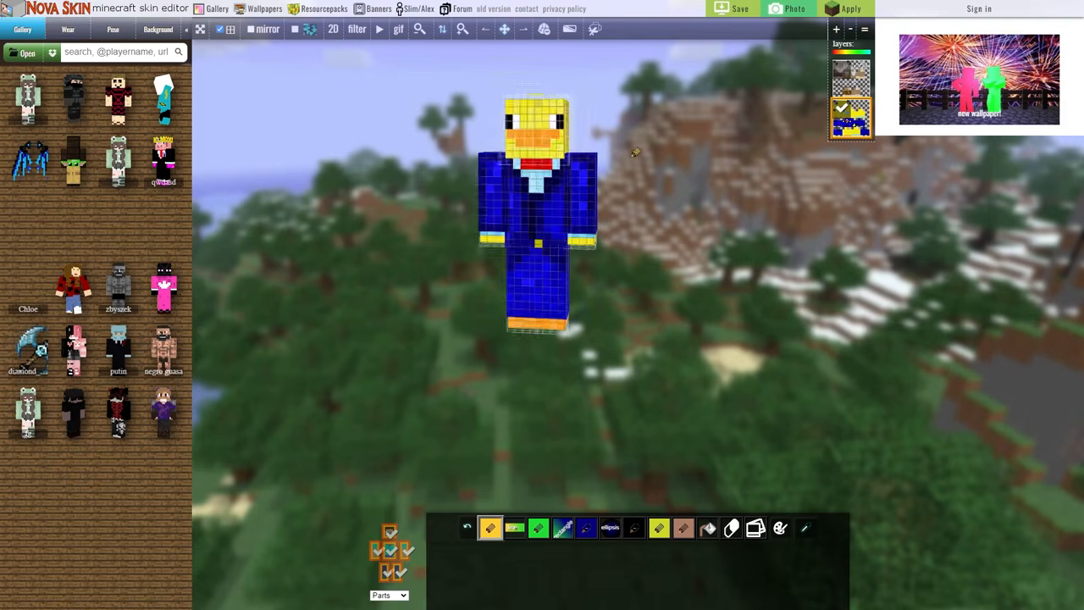
pyautogui.click(842, 76)
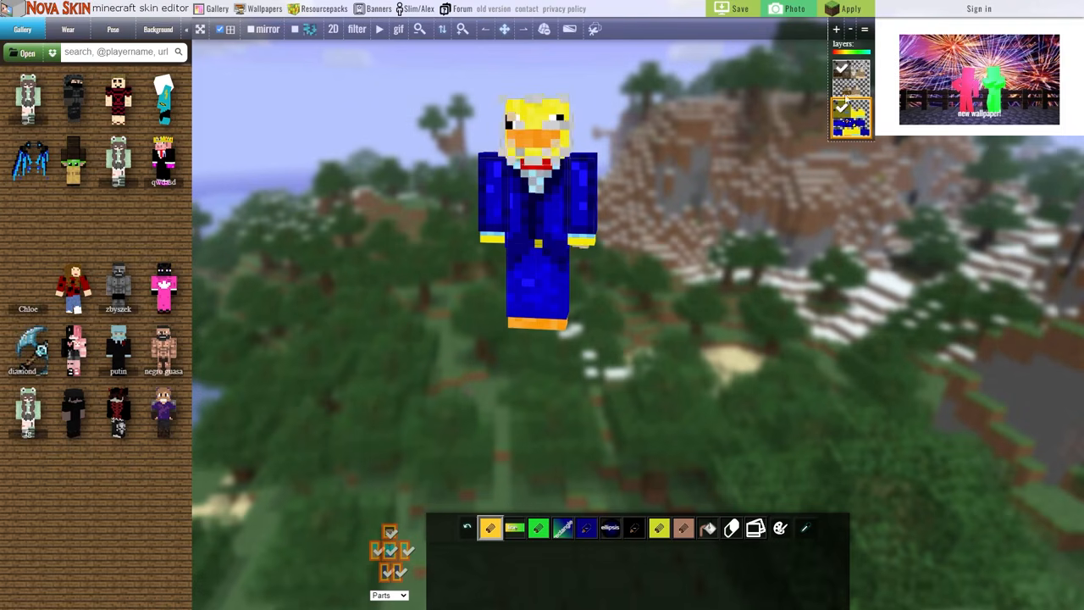
pyautogui.click(853, 111)
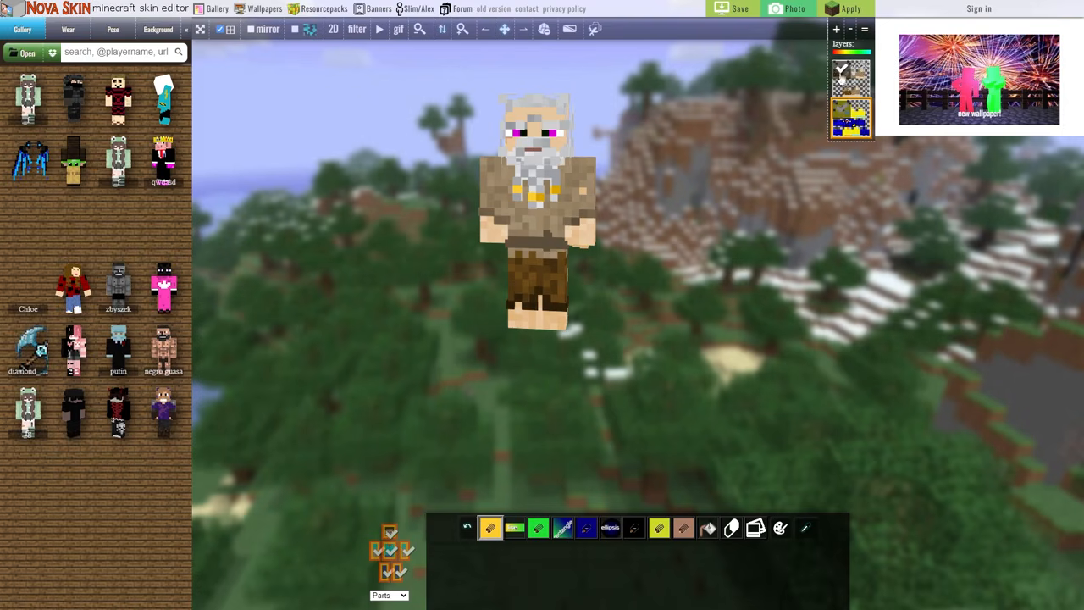
pyautogui.click(838, 110)
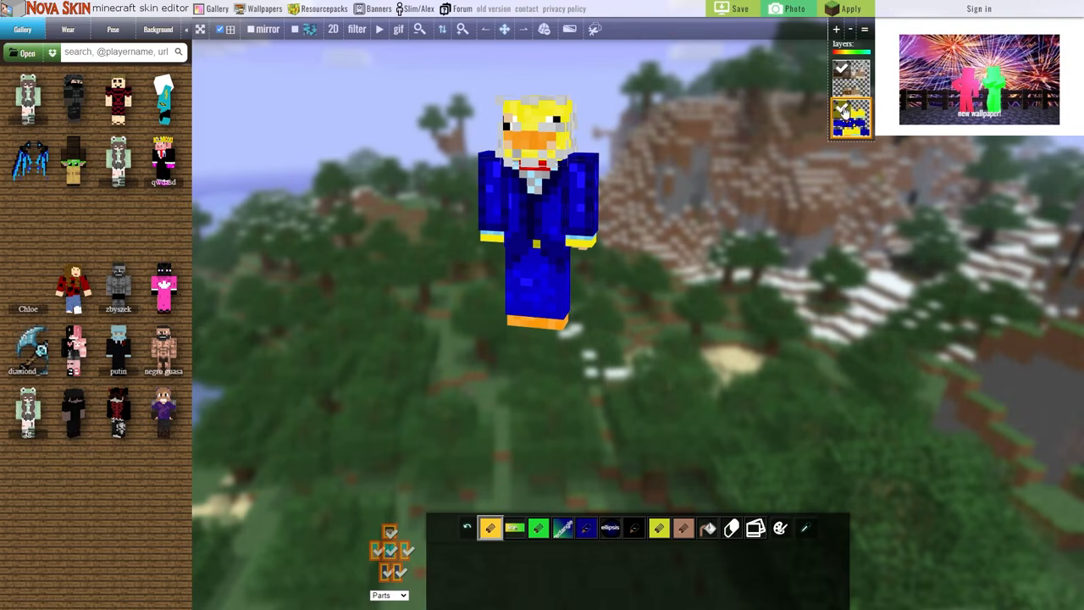
pyautogui.click(842, 110)
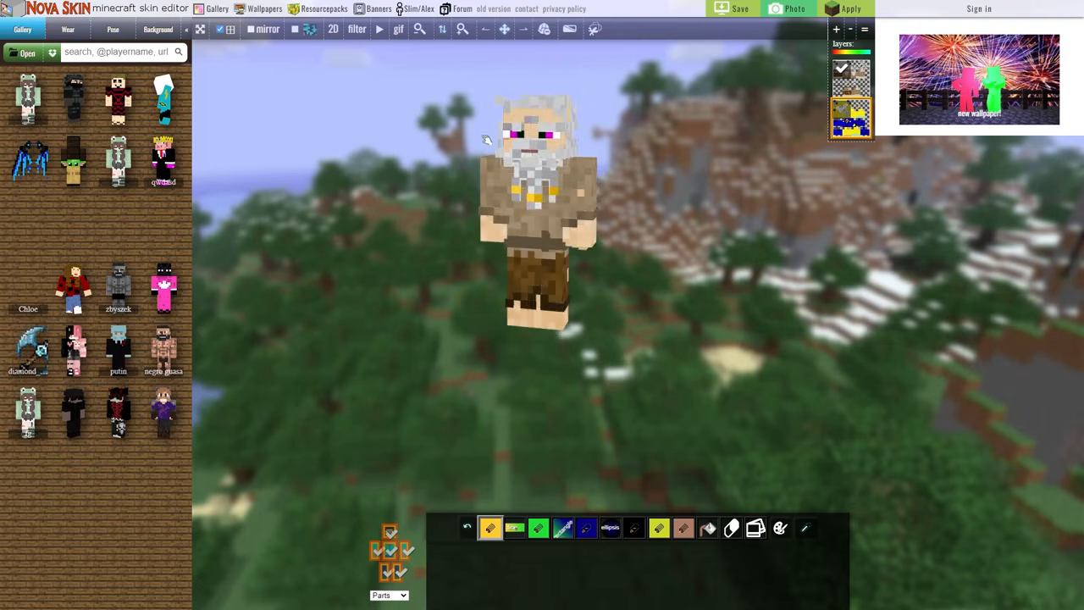
pyautogui.click(846, 111)
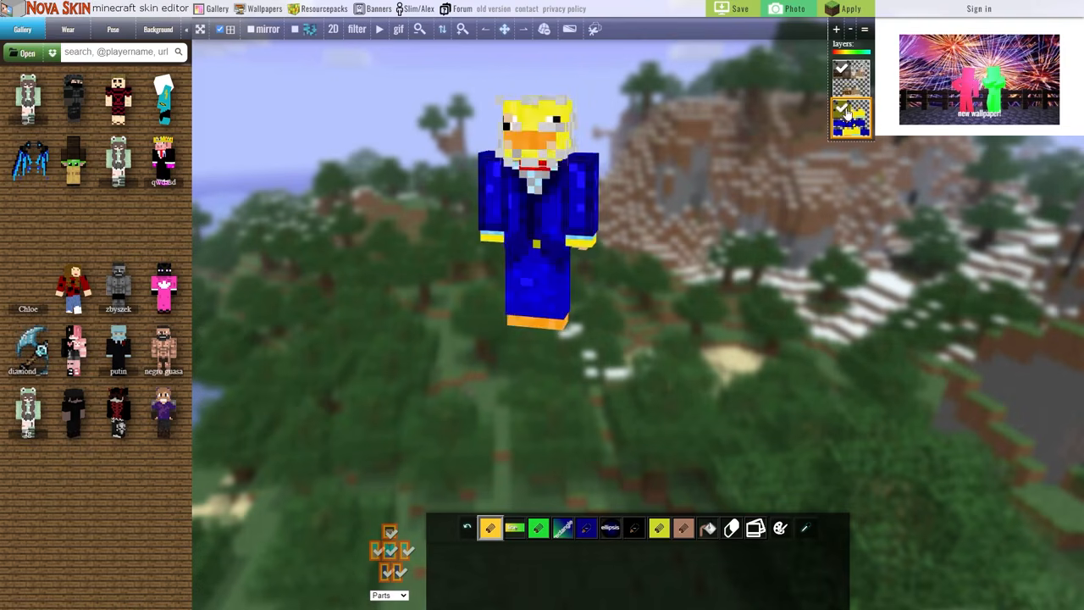
pyautogui.click(845, 74)
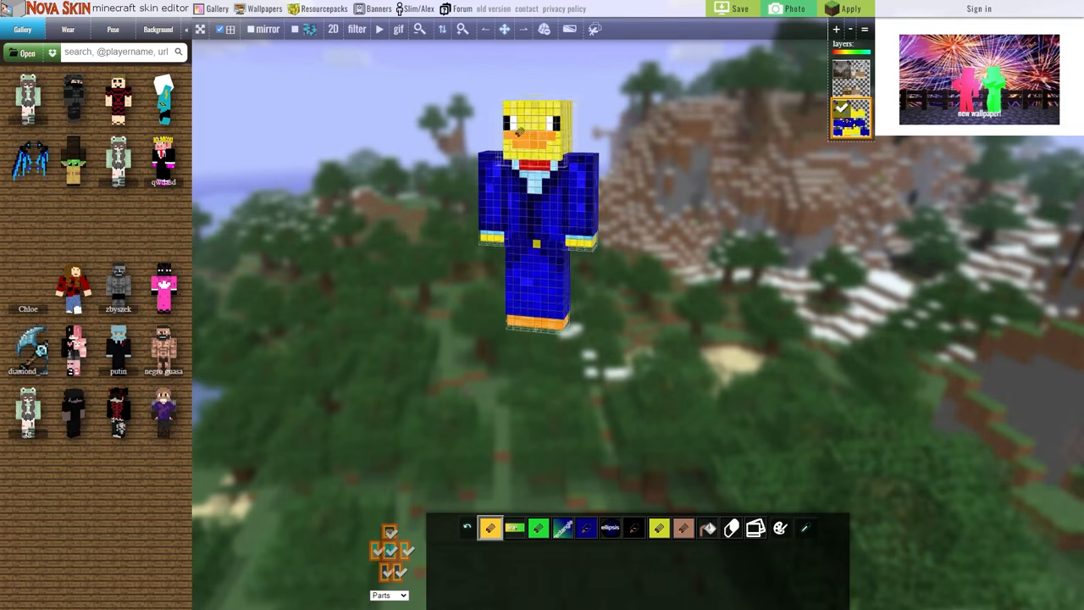
pyautogui.click(843, 73)
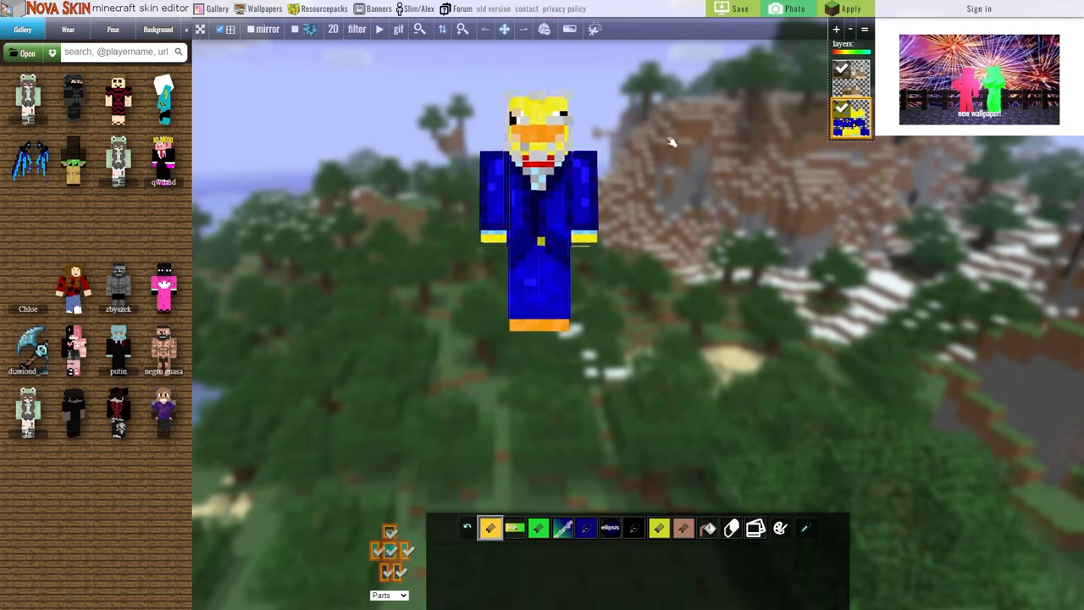
# Check each skin layer on its own, leaving the Old Man layer hidden and the Silly Billy layer shown
pyautogui.moveTo(679, 218); pyautogui.dragTo(664, 245)
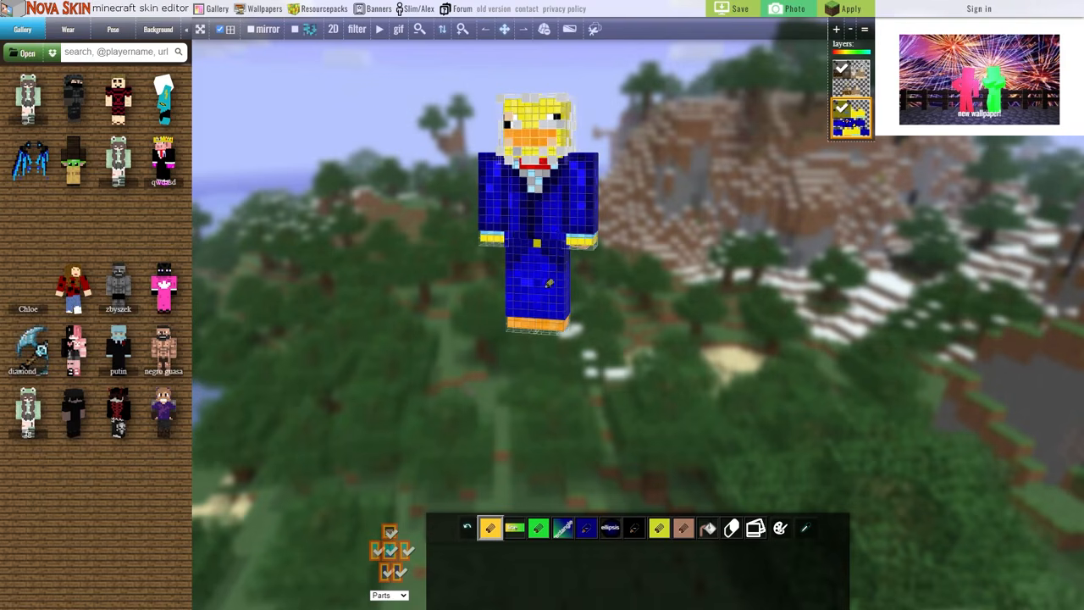
pyautogui.moveTo(673, 138)
pyautogui.mouseDown()
pyautogui.moveTo(541, 147)
pyautogui.moveTo(676, 131)
pyautogui.mouseUp()
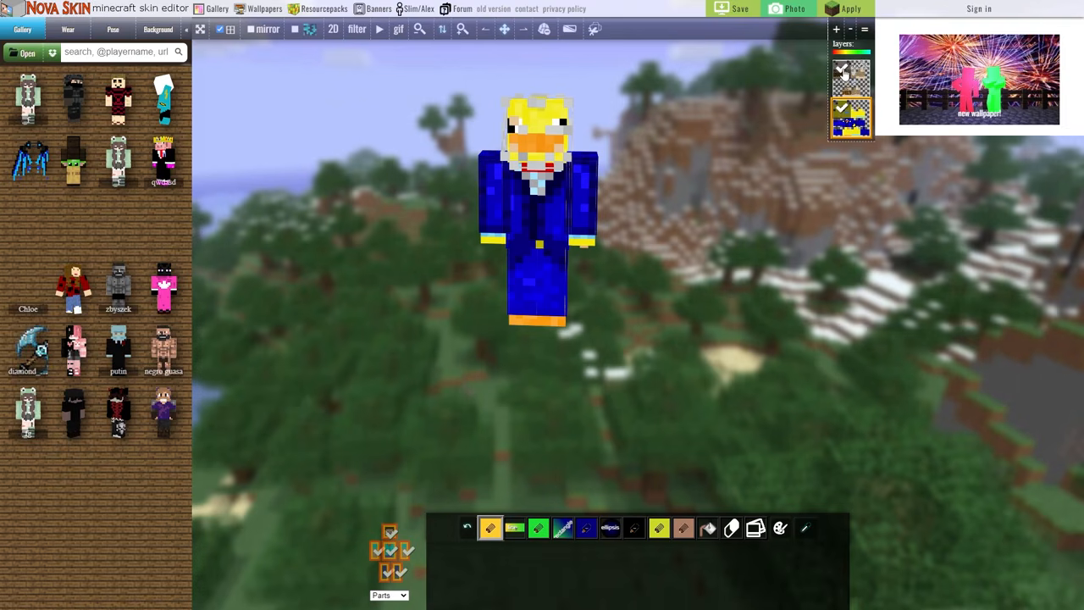
pyautogui.click(843, 73)
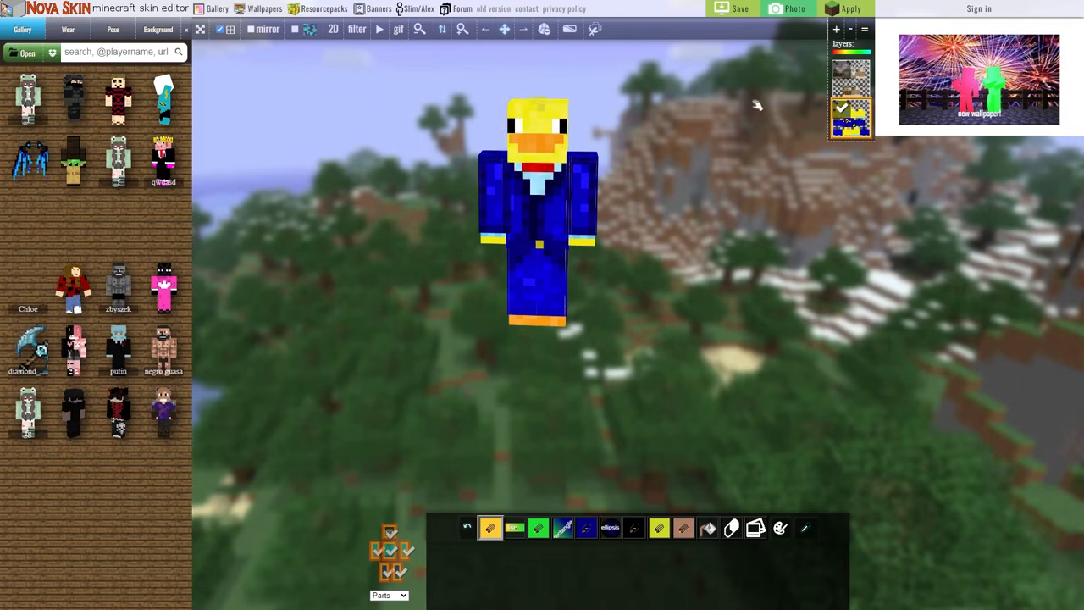
pyautogui.moveTo(700, 138)
pyautogui.mouseDown()
pyautogui.moveTo(678, 121)
pyautogui.moveTo(705, 129)
pyautogui.mouseUp()
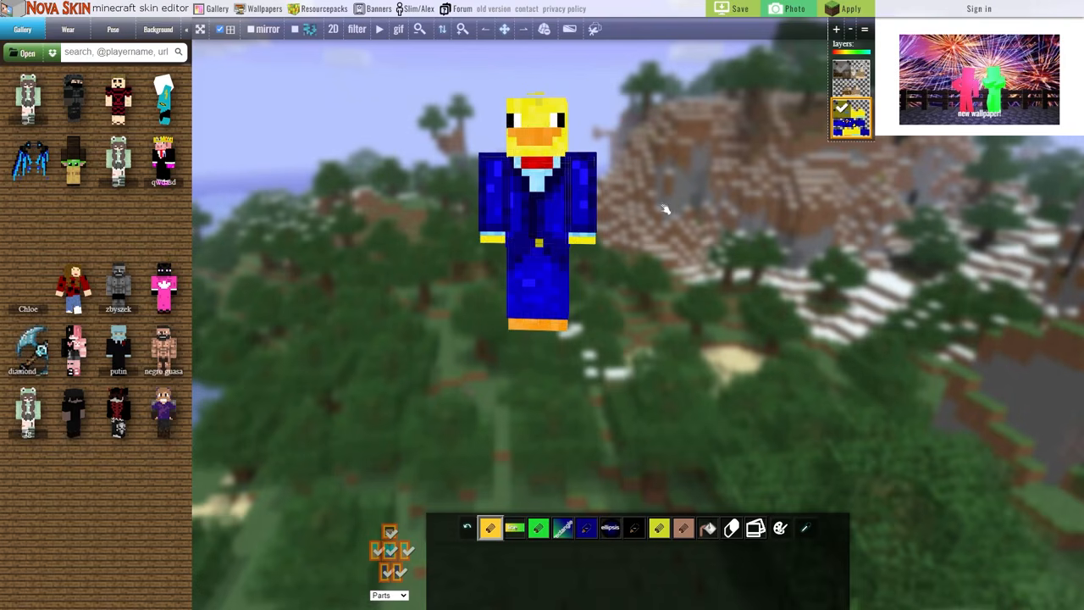
pyautogui.click(843, 73)
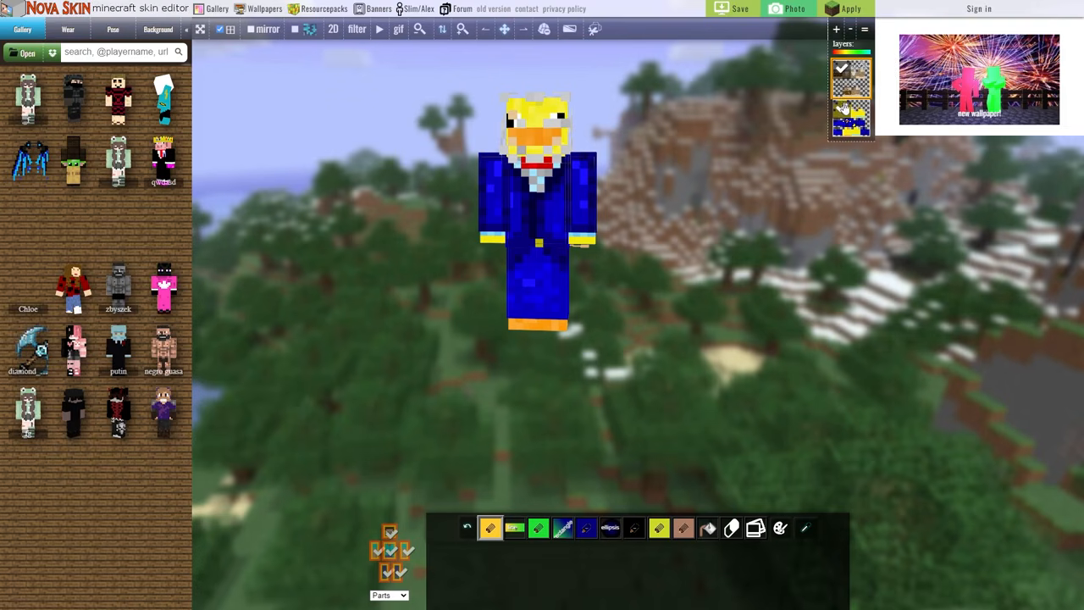
pyautogui.click(843, 107)
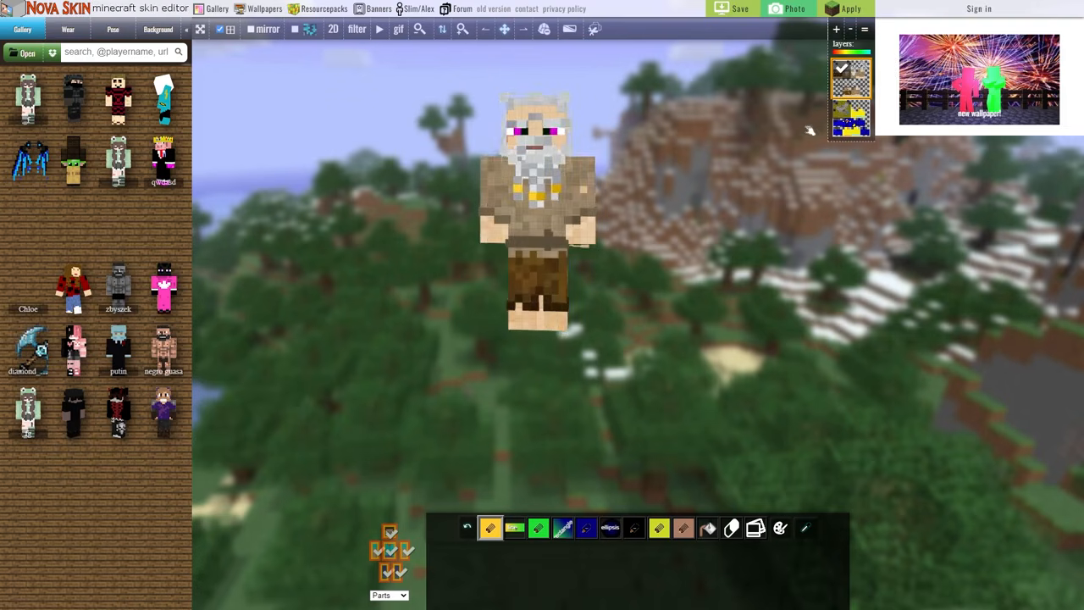
pyautogui.click(850, 117)
pyautogui.click(851, 65)
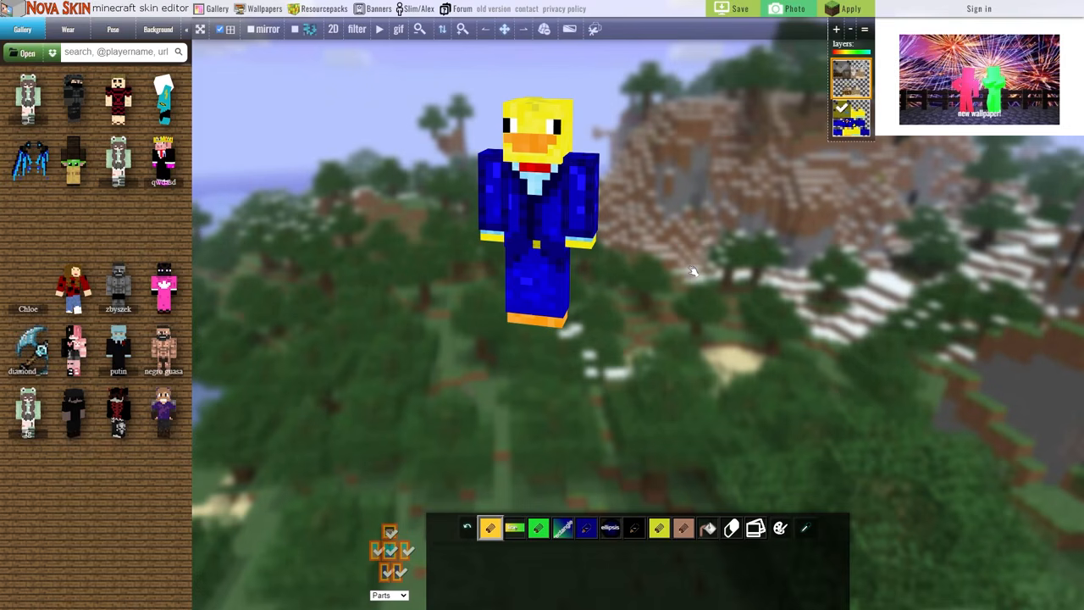
# Cycle through the head part's visibility states, leaving its outer layer hidden and its inner layer shown
pyautogui.click(391, 531)
pyautogui.moveTo(511, 124); pyautogui.dragTo(637, 126)
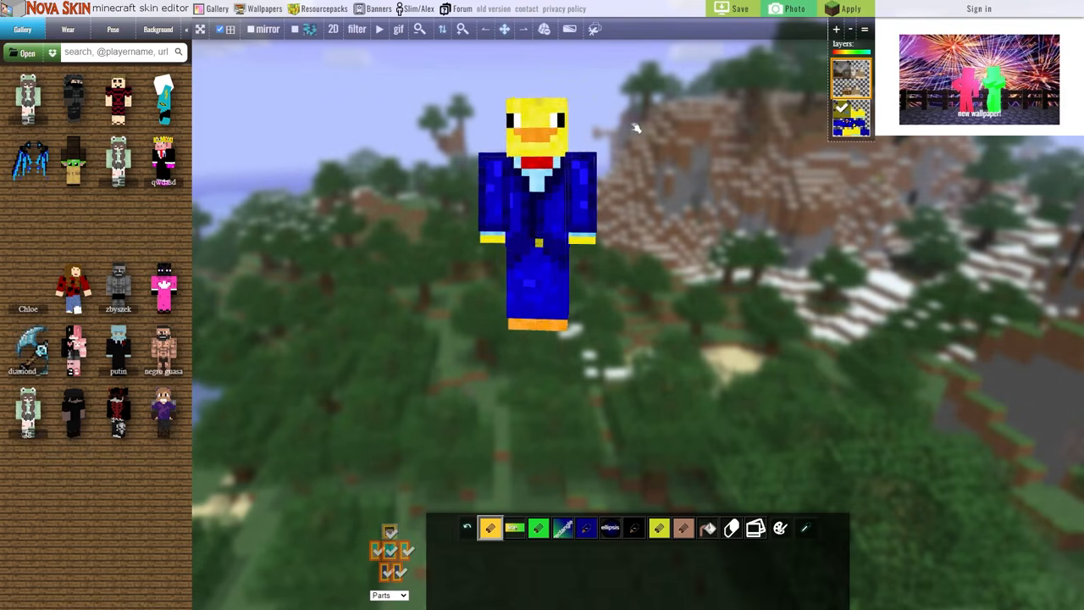
pyautogui.moveTo(533, 87); pyautogui.dragTo(621, 129)
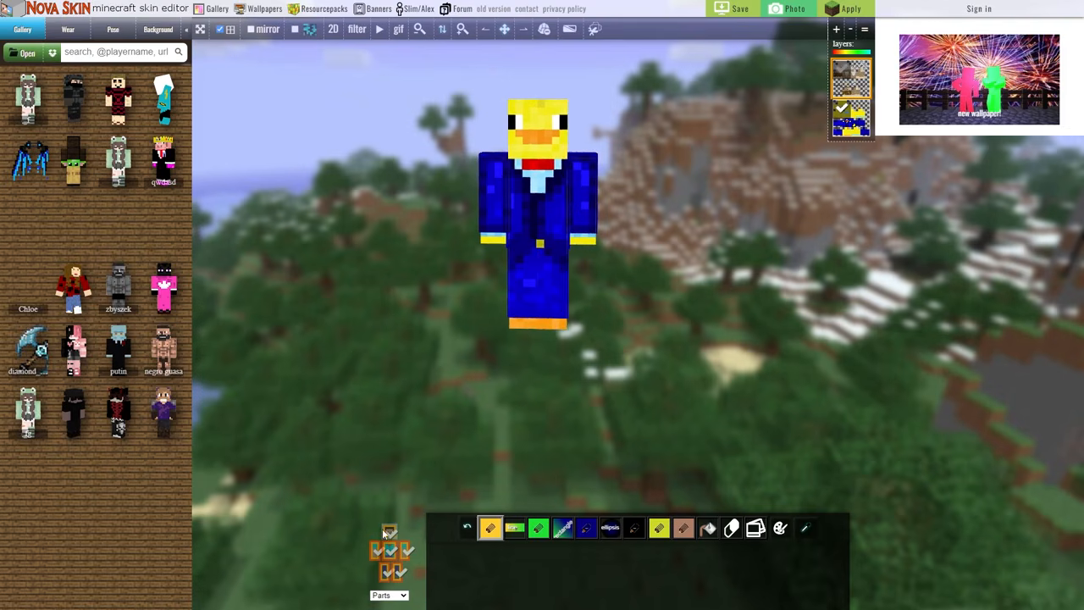
pyautogui.click(390, 532)
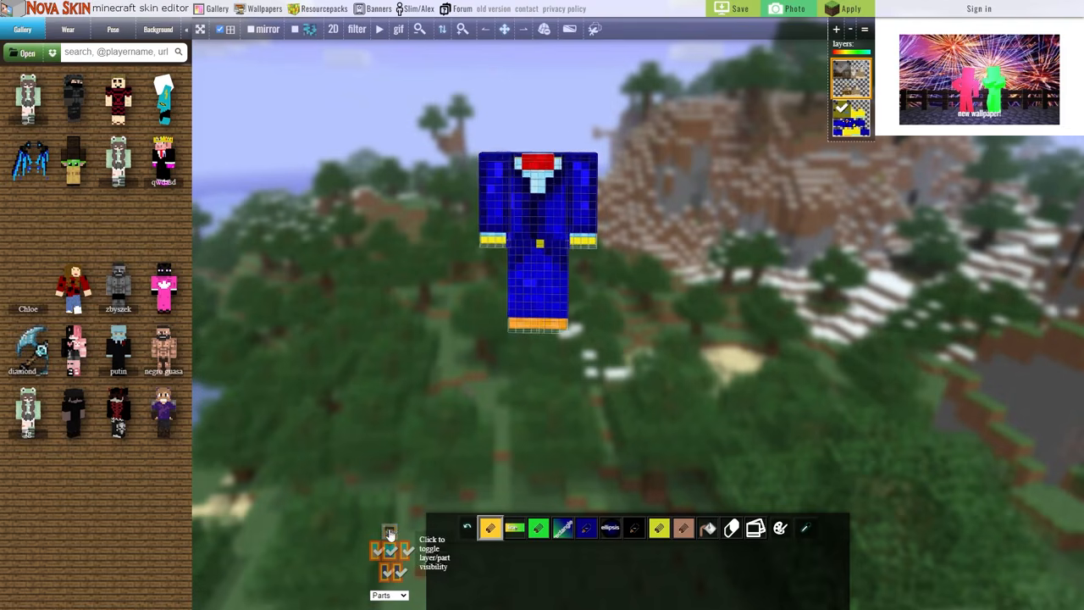
pyautogui.click(390, 530)
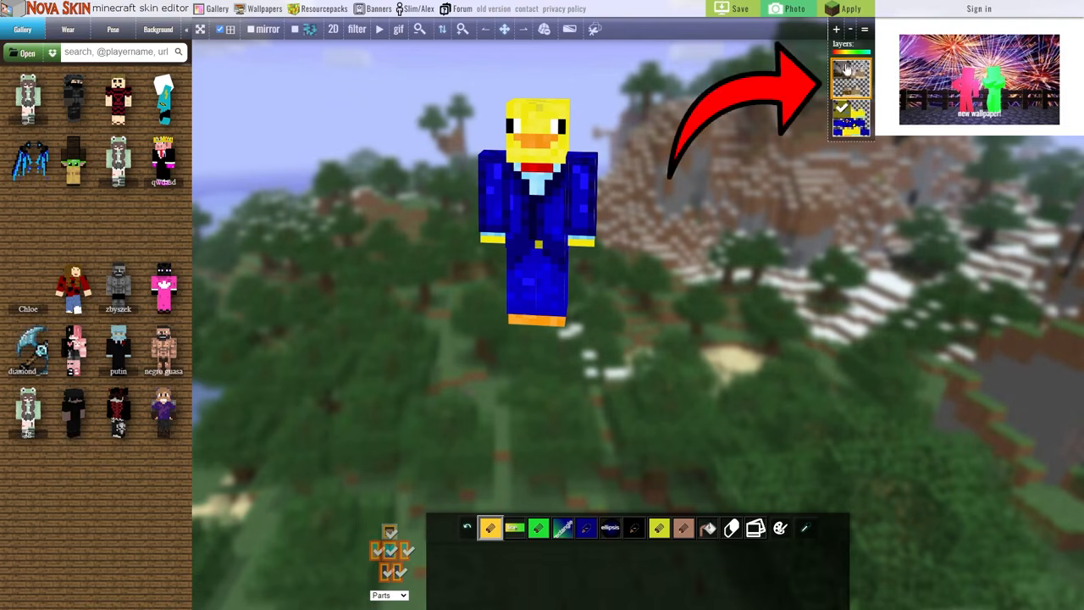
# Select the Silly Billy layer and erase the pixels on the top and front face of the duck's inner head
pyautogui.click(864, 113)
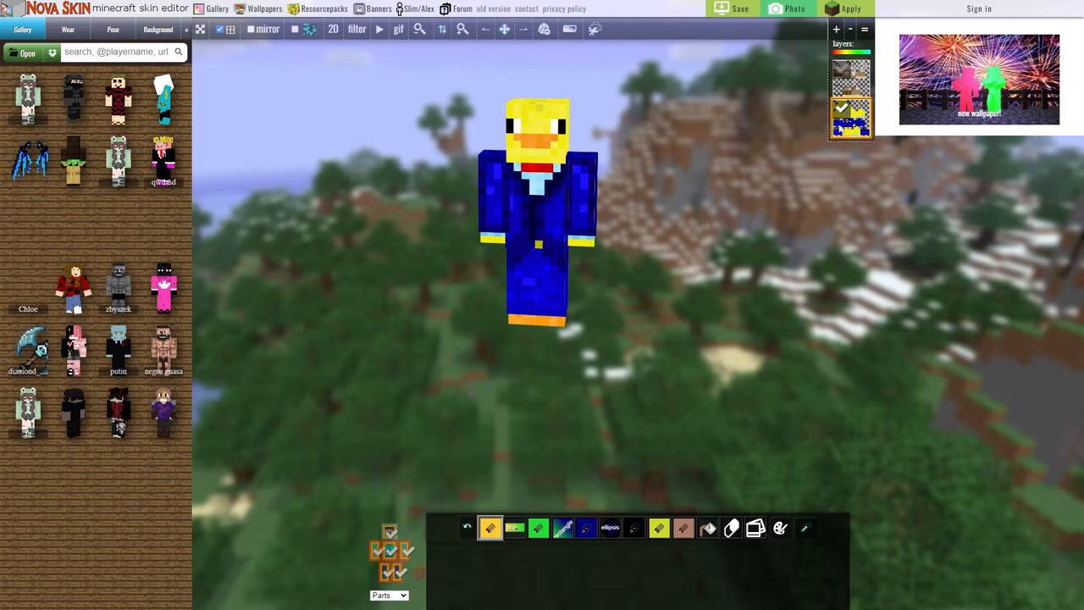
pyautogui.moveTo(506, 107); pyautogui.dragTo(570, 106)
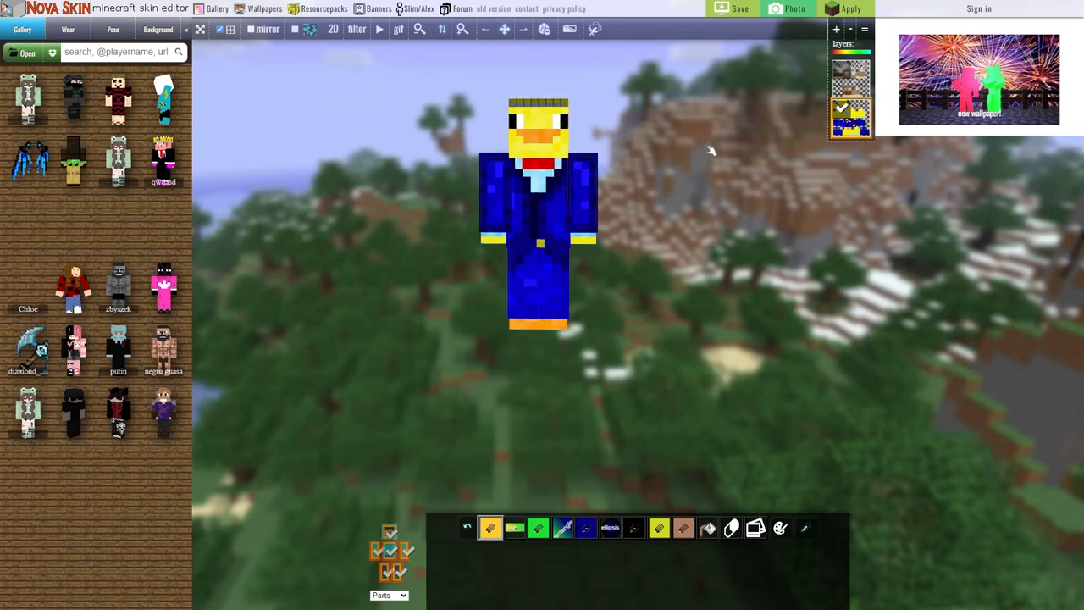
pyautogui.moveTo(687, 147); pyautogui.dragTo(679, 161)
pyautogui.moveTo(651, 118); pyautogui.dragTo(675, 100)
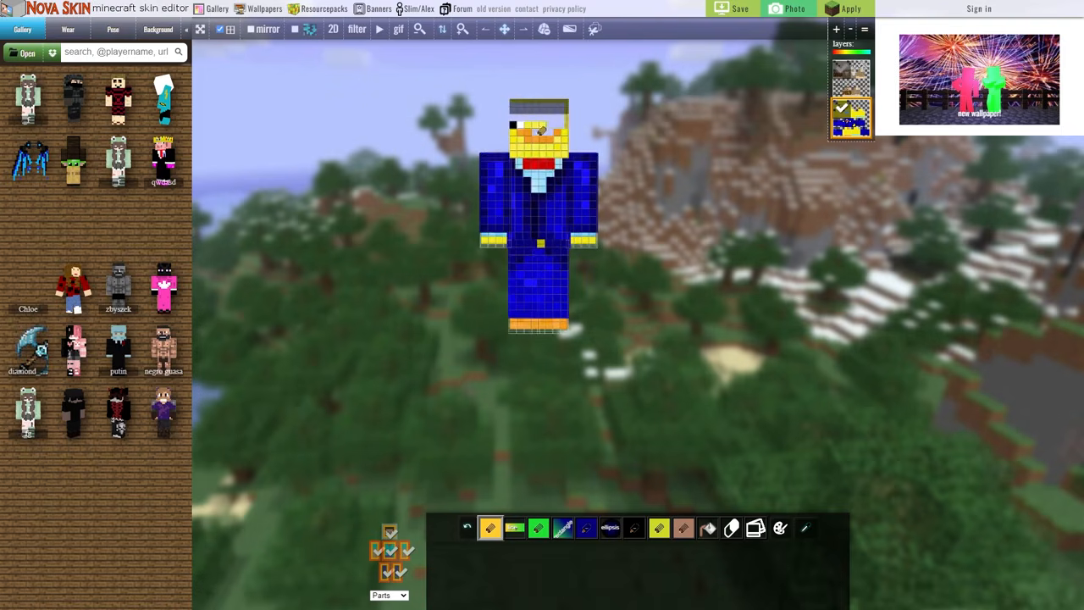
pyautogui.moveTo(662, 108); pyautogui.dragTo(667, 109)
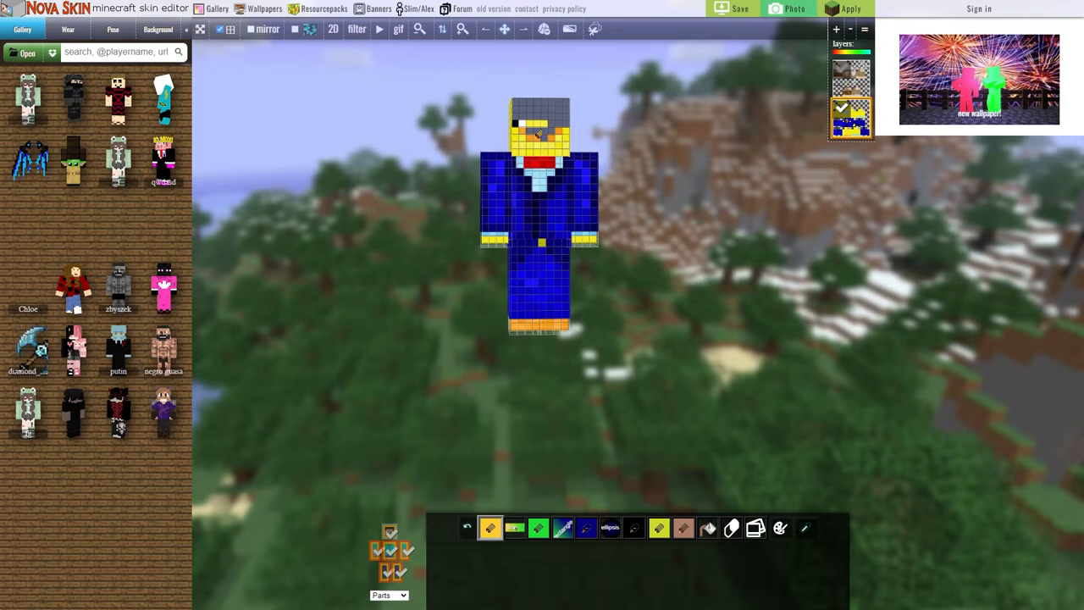
pyautogui.hotkey('ctrl', 'z')
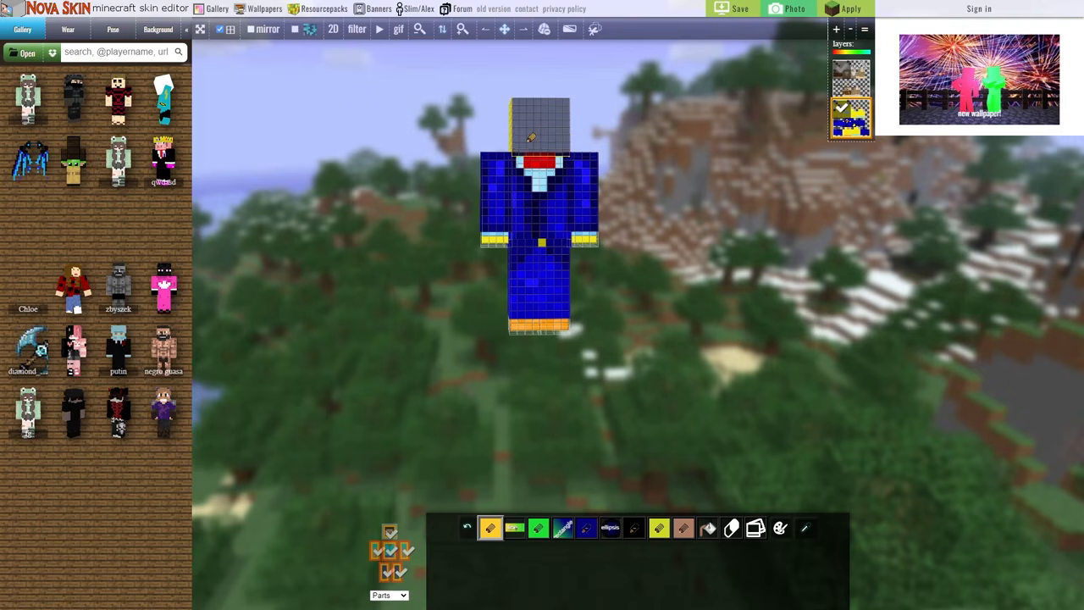
# Erase the remaining pixels on the sides and back of the duck's inner head
pyautogui.moveTo(626, 111); pyautogui.dragTo(527, 136)
pyautogui.press('Delete')
pyautogui.press('Delete')
pyautogui.press('Delete')
pyautogui.moveTo(642, 109)
pyautogui.mouseDown()
pyautogui.moveTo(574, 65)
pyautogui.moveTo(544, 136)
pyautogui.mouseUp()
pyautogui.press('Delete')
pyautogui.press('Delete')
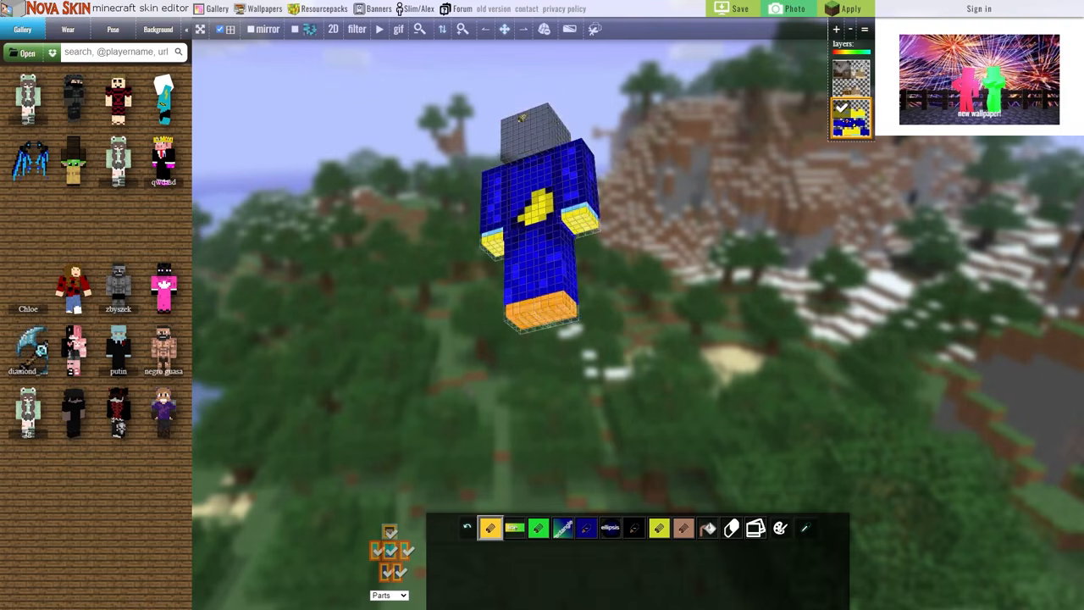
pyautogui.moveTo(684, 163)
pyautogui.mouseDown()
pyautogui.moveTo(521, 202)
pyautogui.moveTo(520, 217)
pyautogui.mouseUp()
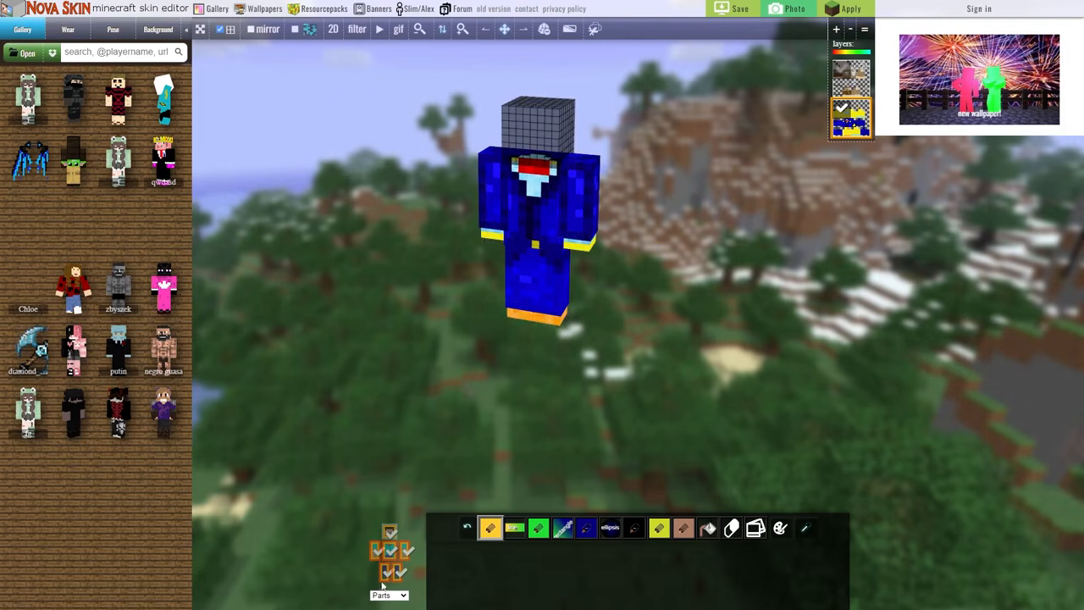
# Toggle the duck's emptied head part off and on, and show and select the Old Man layer to put his head on the duck's body
pyautogui.click(389, 534)
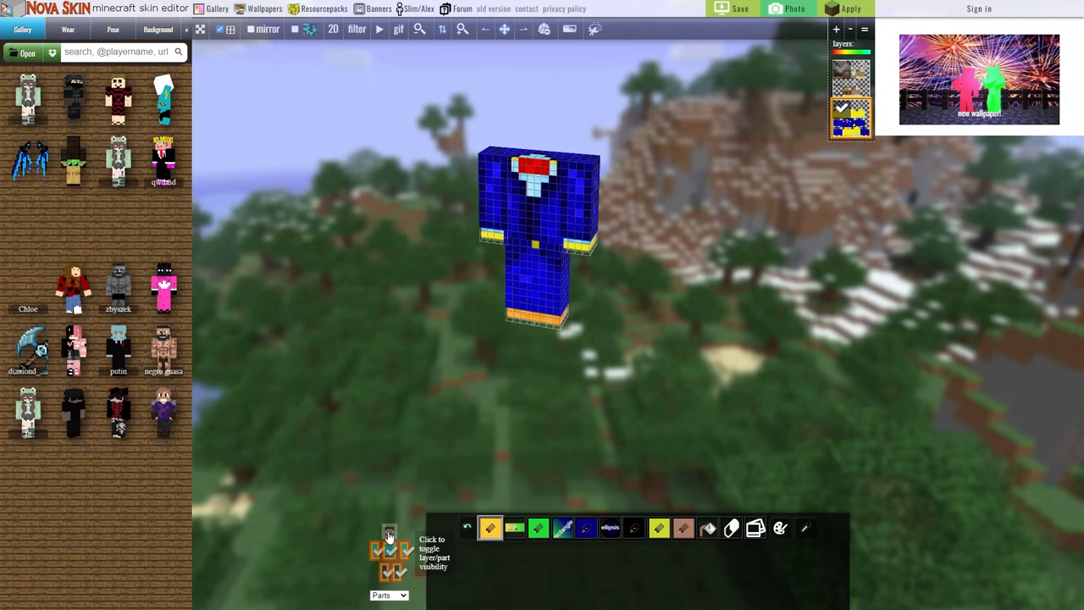
pyautogui.click(389, 533)
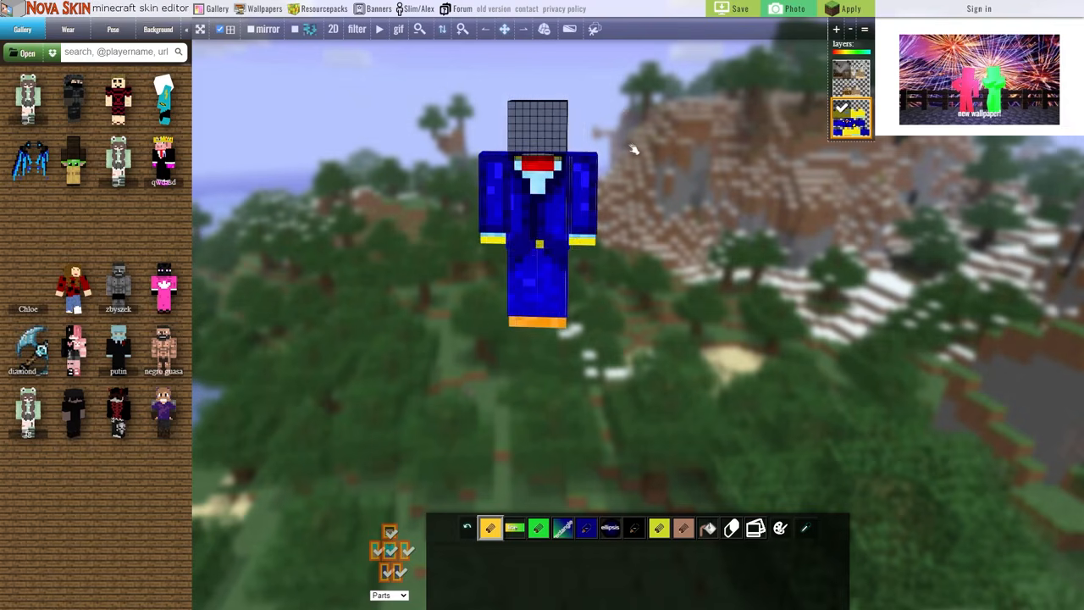
pyautogui.click(843, 73)
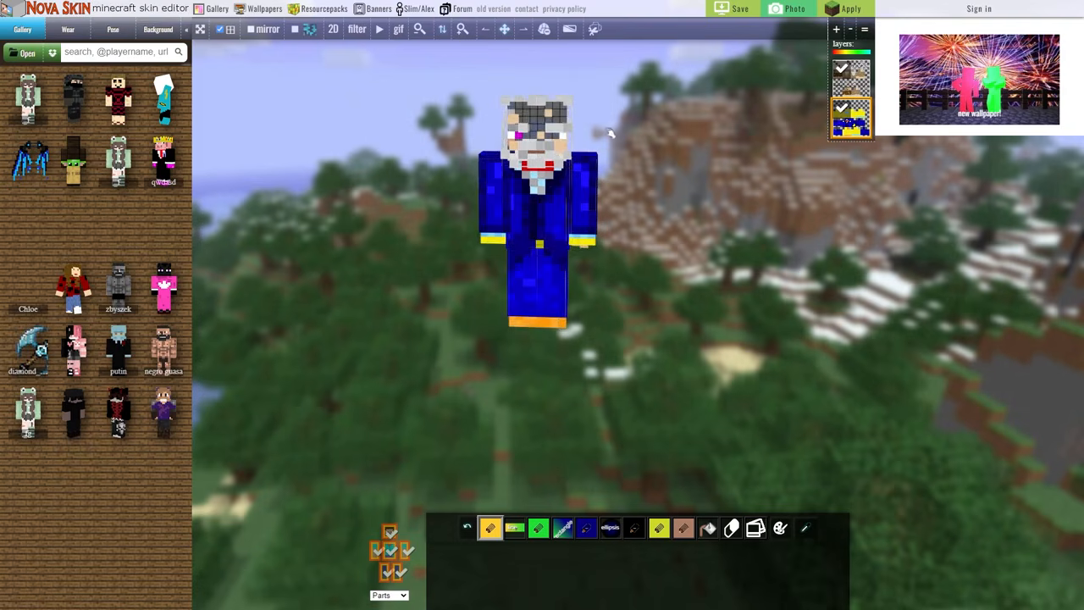
pyautogui.moveTo(620, 135)
pyautogui.mouseDown()
pyautogui.moveTo(548, 154)
pyautogui.moveTo(649, 142)
pyautogui.moveTo(613, 145)
pyautogui.mouseUp()
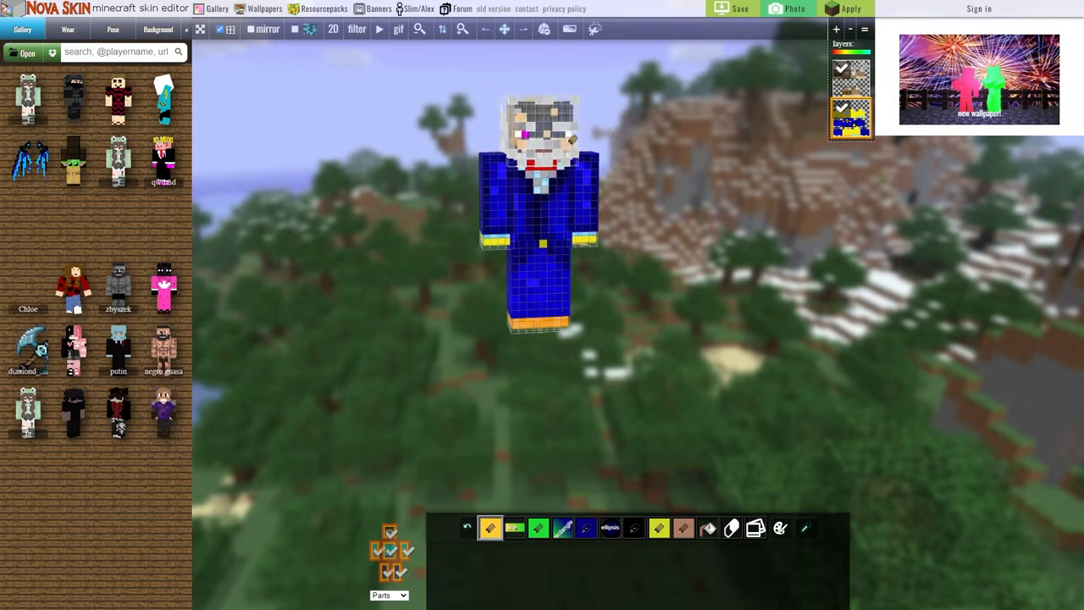
pyautogui.moveTo(652, 121); pyautogui.dragTo(685, 115)
pyautogui.click(853, 88)
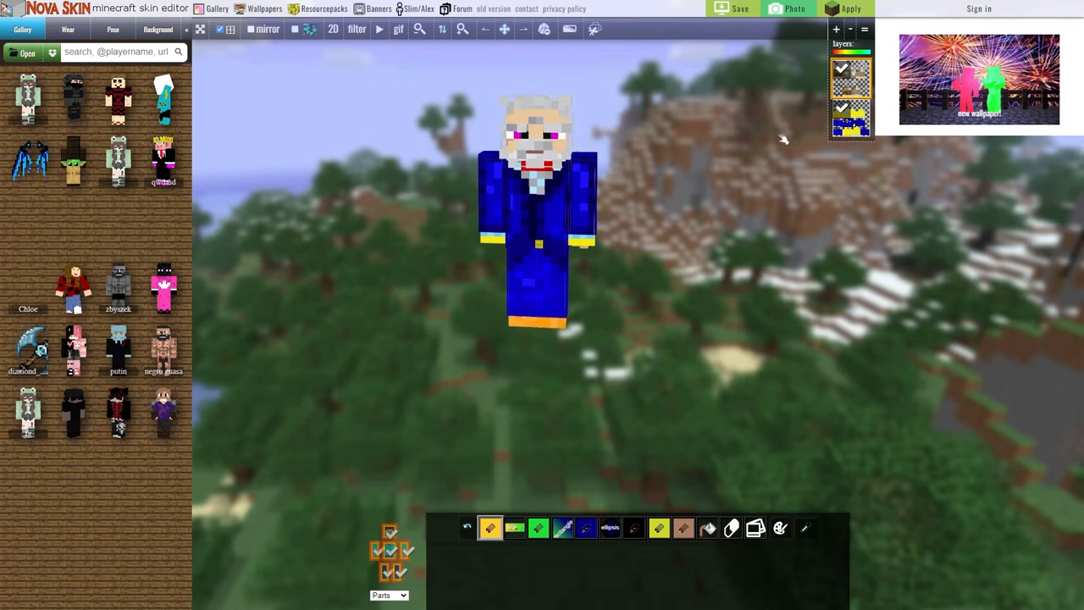
# Compare the two skins by toggling each layer's visibility, leaving both layers shown and the Silly Billy layer selected
pyautogui.click(839, 112)
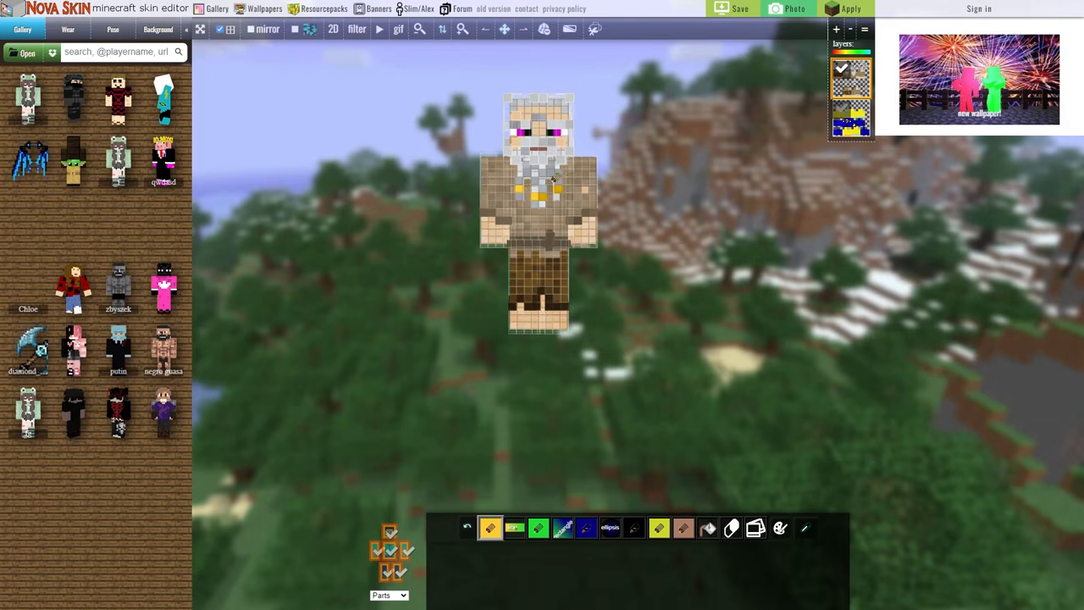
pyautogui.click(850, 123)
pyautogui.click(842, 109)
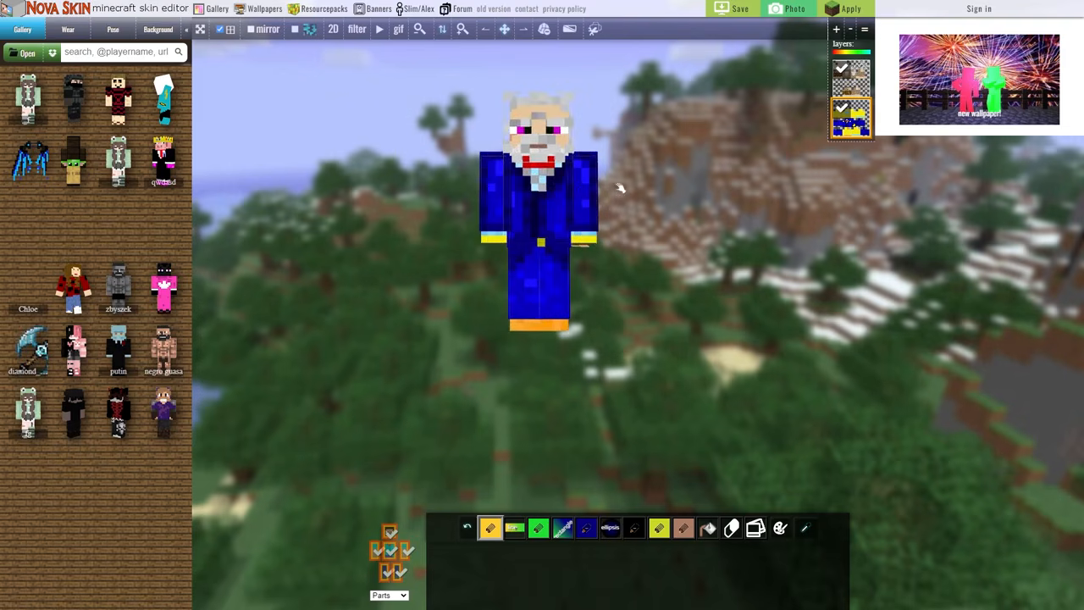
pyautogui.click(841, 68)
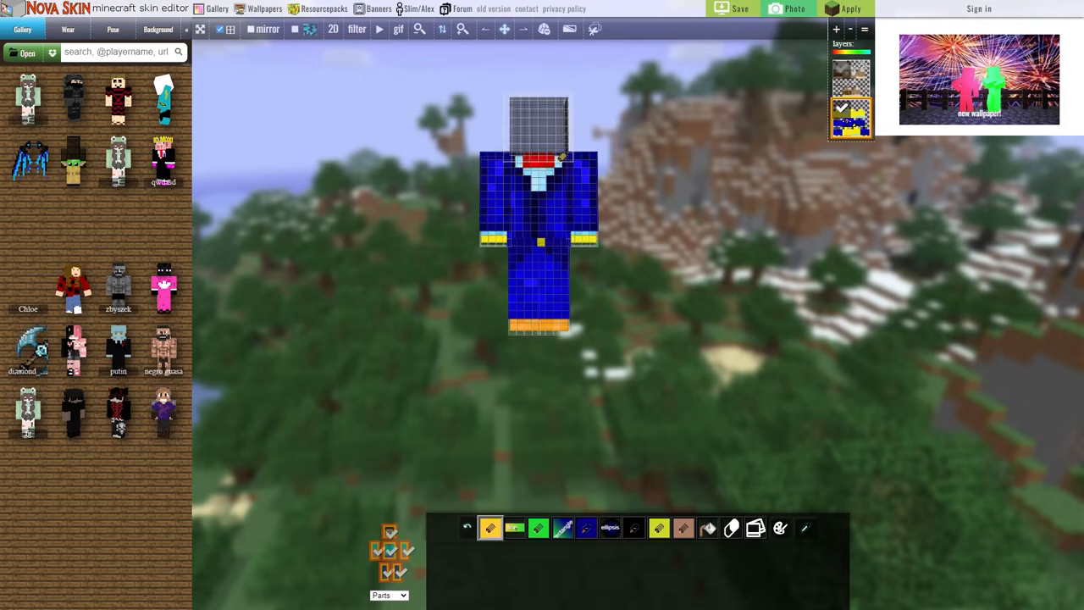
pyautogui.click(841, 75)
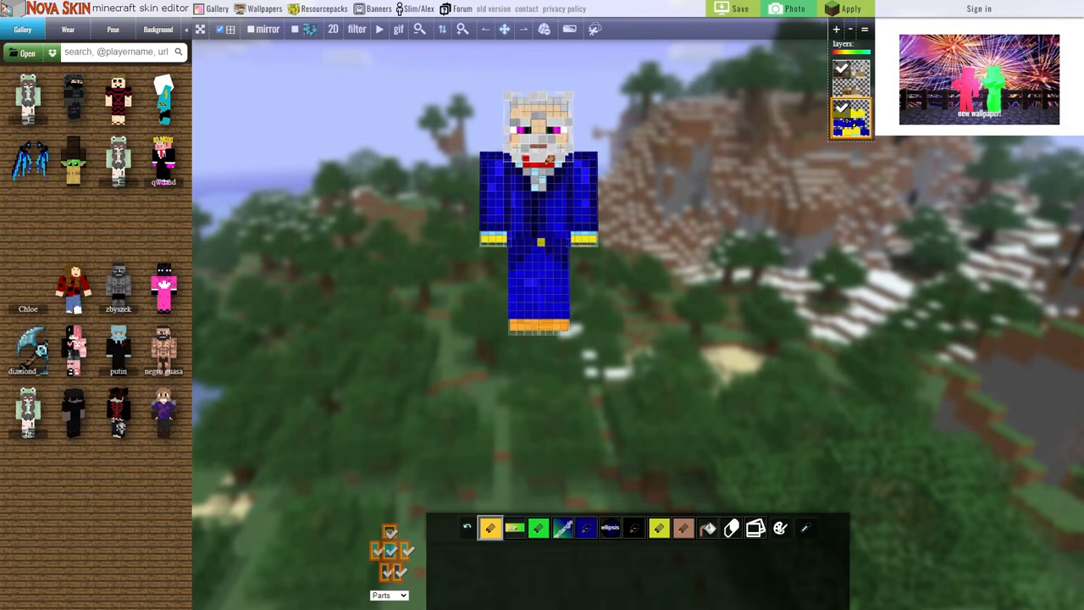
pyautogui.click(843, 69)
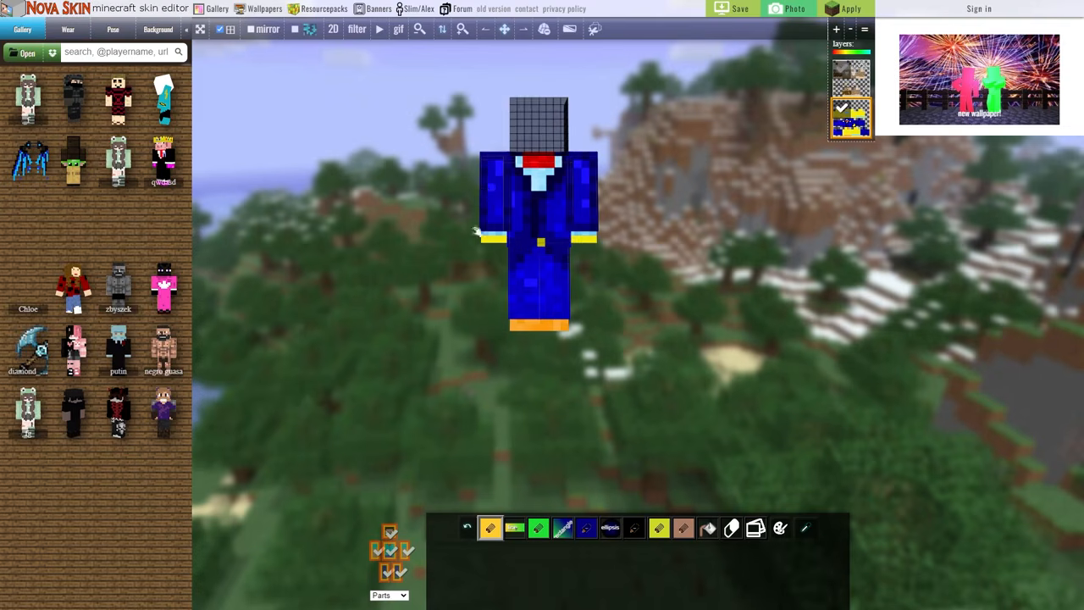
pyautogui.click(841, 71)
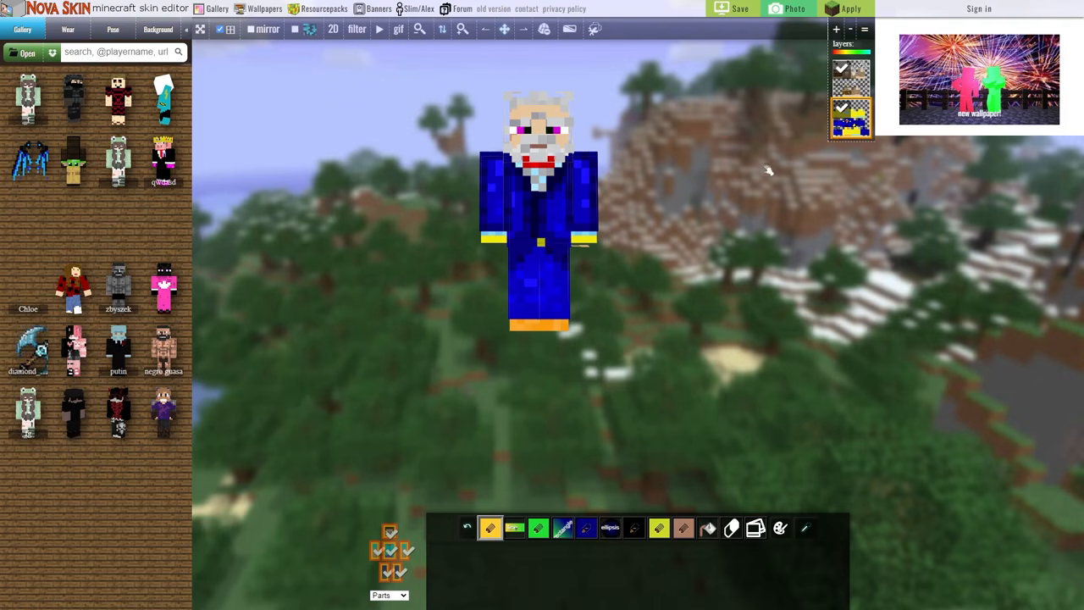
# Erase the Silly Billy layer's chest pixels where the Old Man's beard and gold ornaments belong, checking against the Old Man layer
pyautogui.click(841, 108)
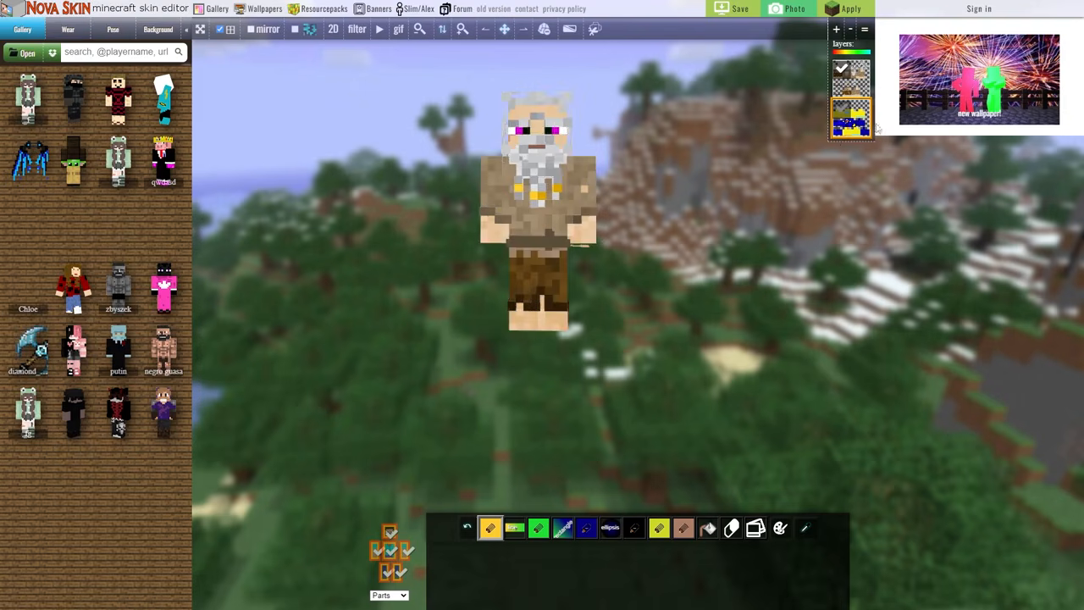
pyautogui.click(846, 72)
pyautogui.click(841, 111)
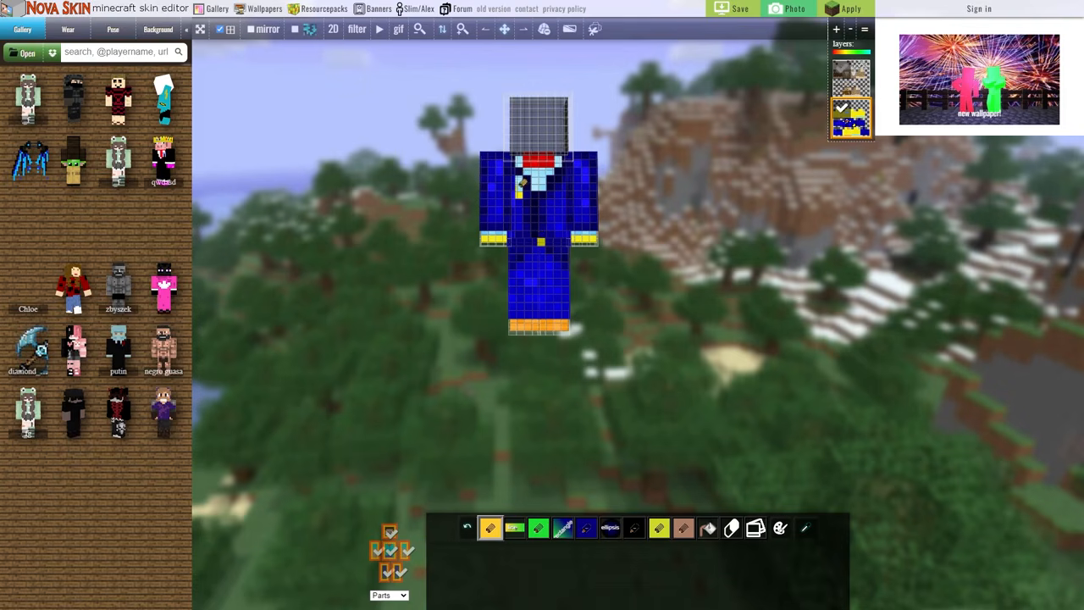
pyautogui.click(842, 68)
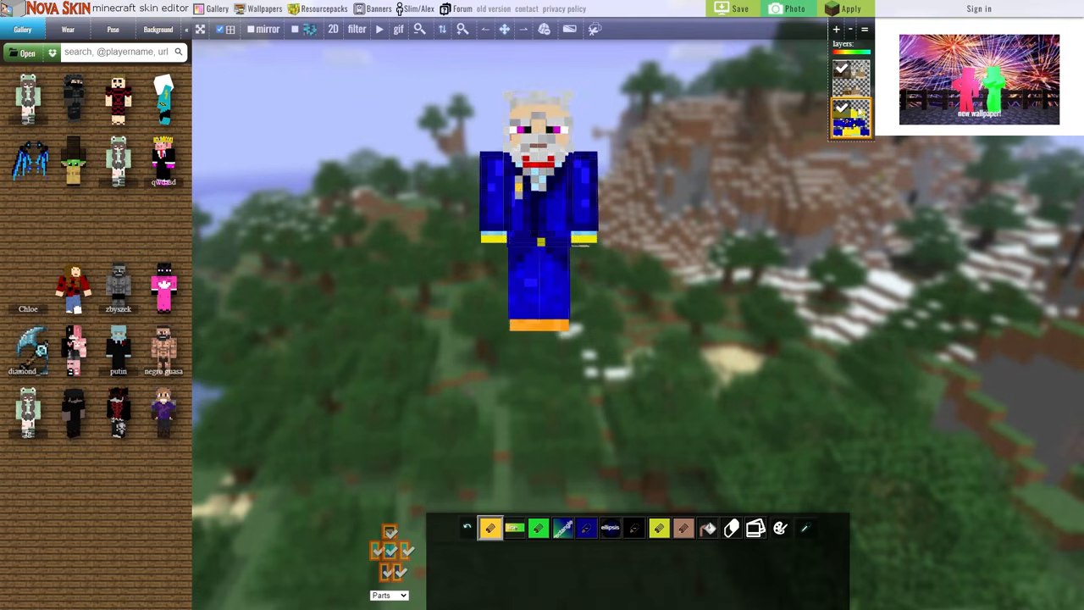
pyautogui.click(842, 68)
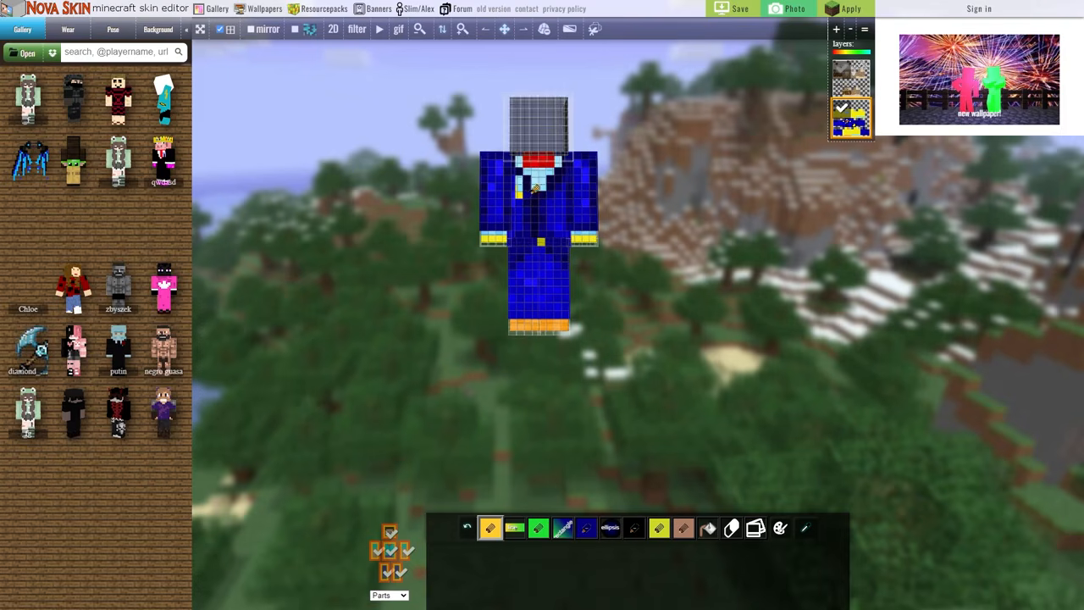
pyautogui.click(842, 68)
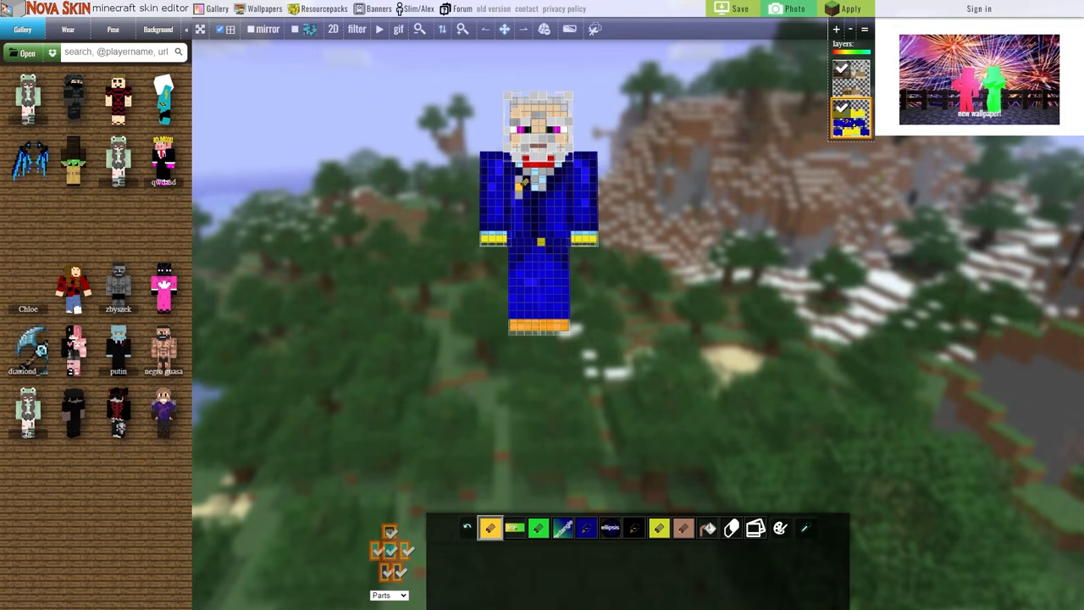
pyautogui.click(845, 110)
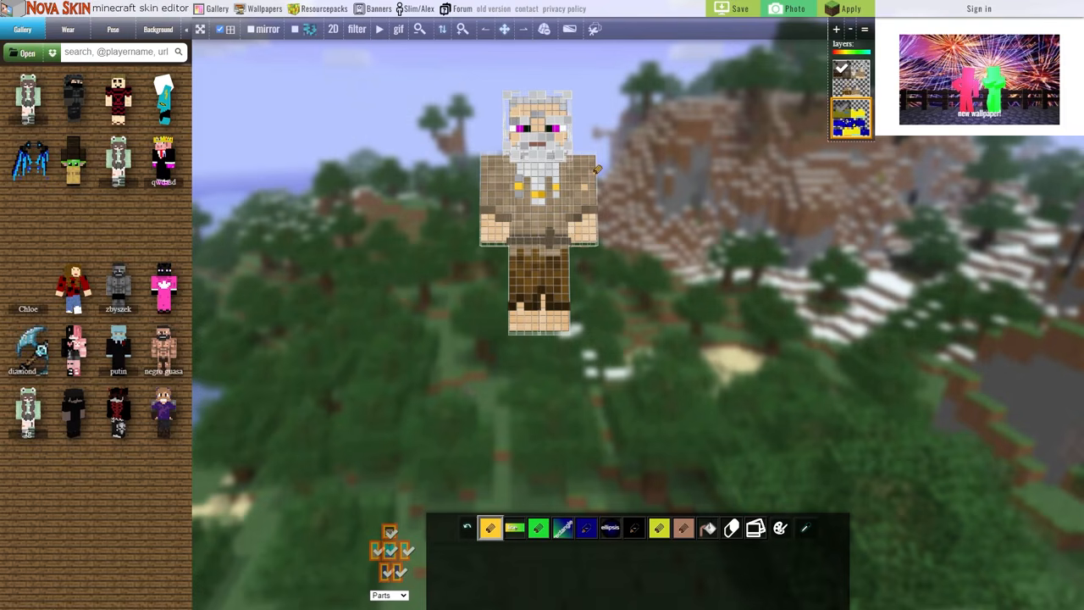
pyautogui.click(841, 109)
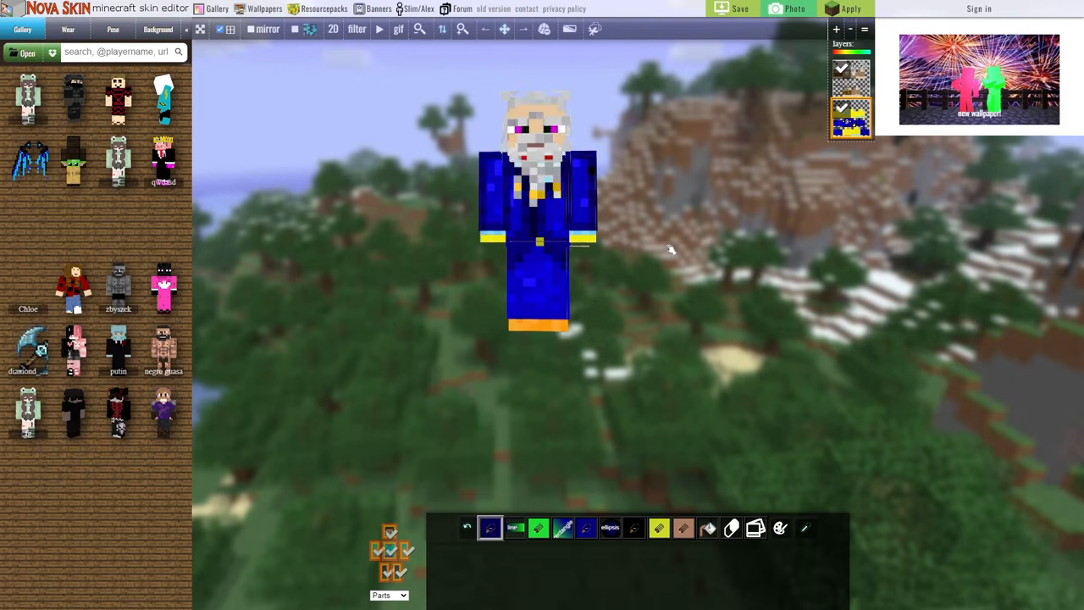
# Compare the combined skin with the original Old Man by toggling the Silly Billy layer, leaving it shown, and inspect the result
pyautogui.click(843, 107)
pyautogui.click(843, 107)
pyautogui.click(843, 107)
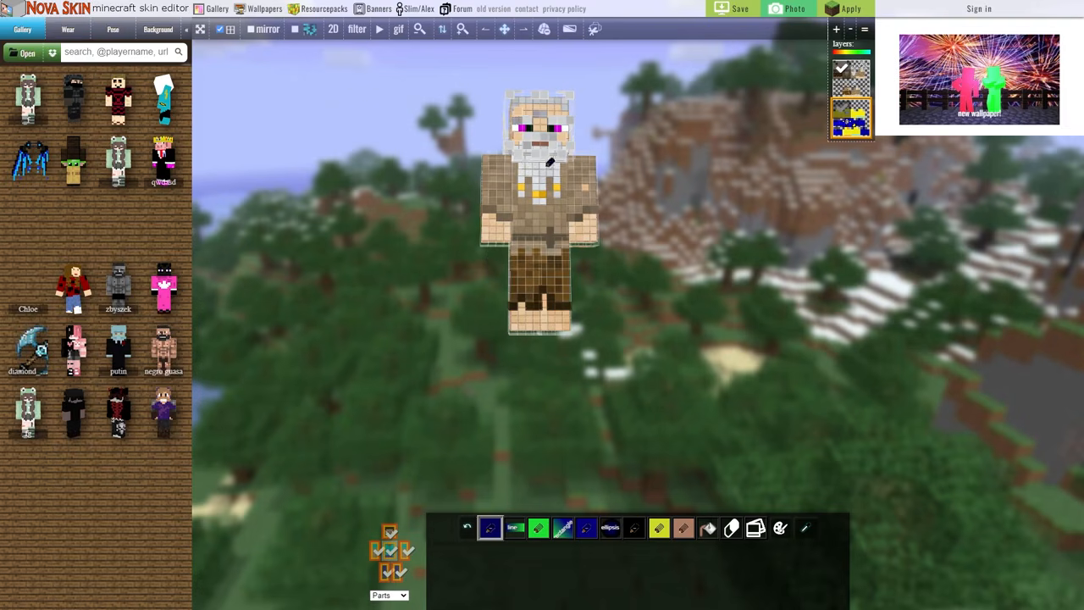
pyautogui.click(842, 110)
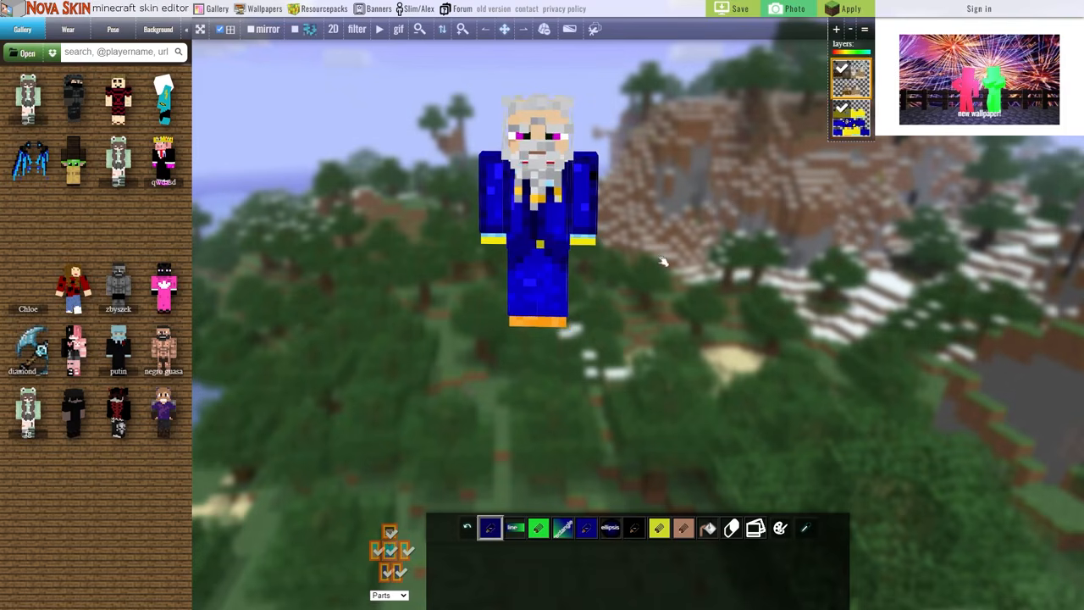
pyautogui.moveTo(690, 218); pyautogui.dragTo(618, 276)
pyautogui.moveTo(705, 209); pyautogui.dragTo(689, 182)
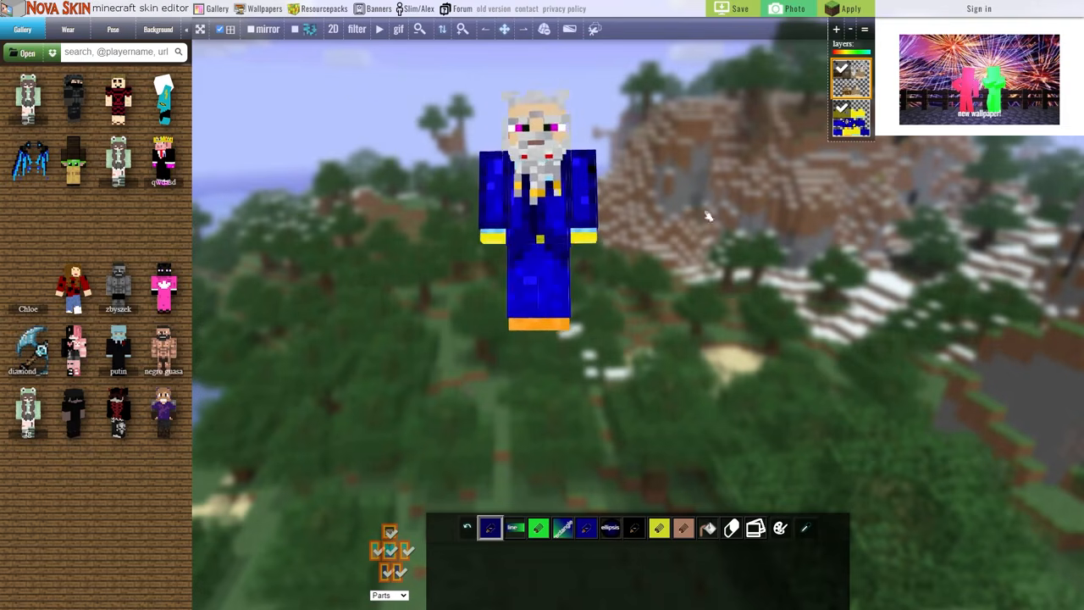
# Select the Silly Billy layer and erase the duck's yellow hand pixels to reveal the Old Man's hands
pyautogui.click(842, 135)
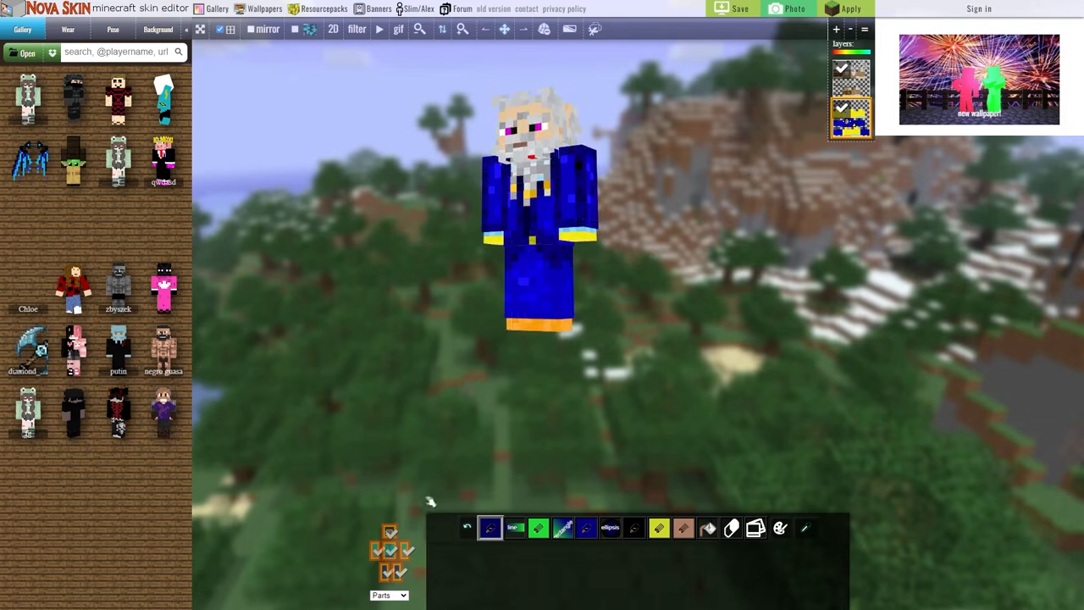
pyautogui.click(392, 556)
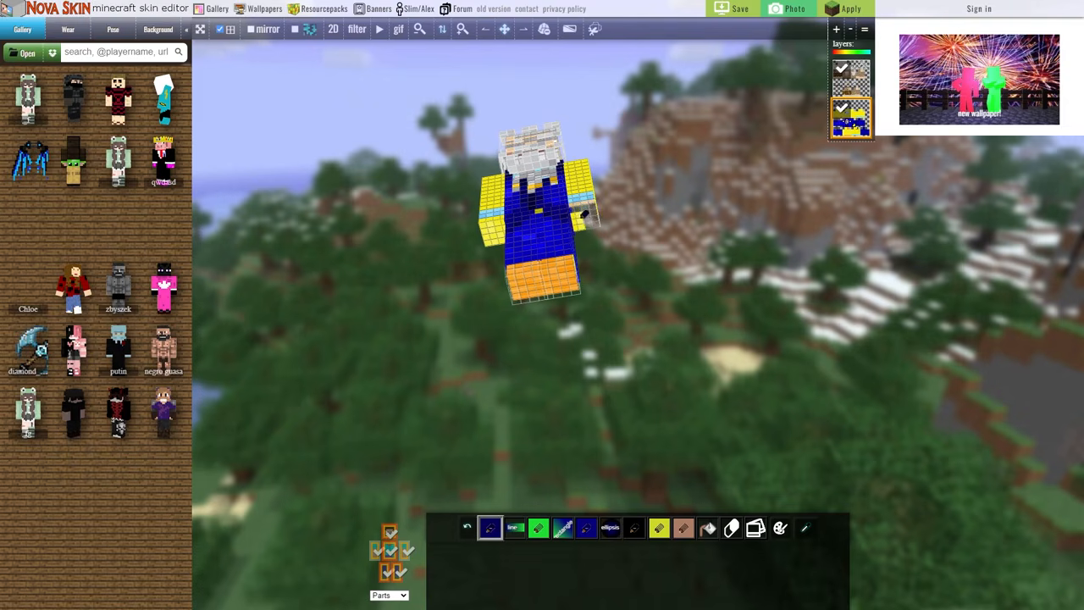
pyautogui.click(574, 218)
pyautogui.moveTo(607, 273); pyautogui.dragTo(400, 475)
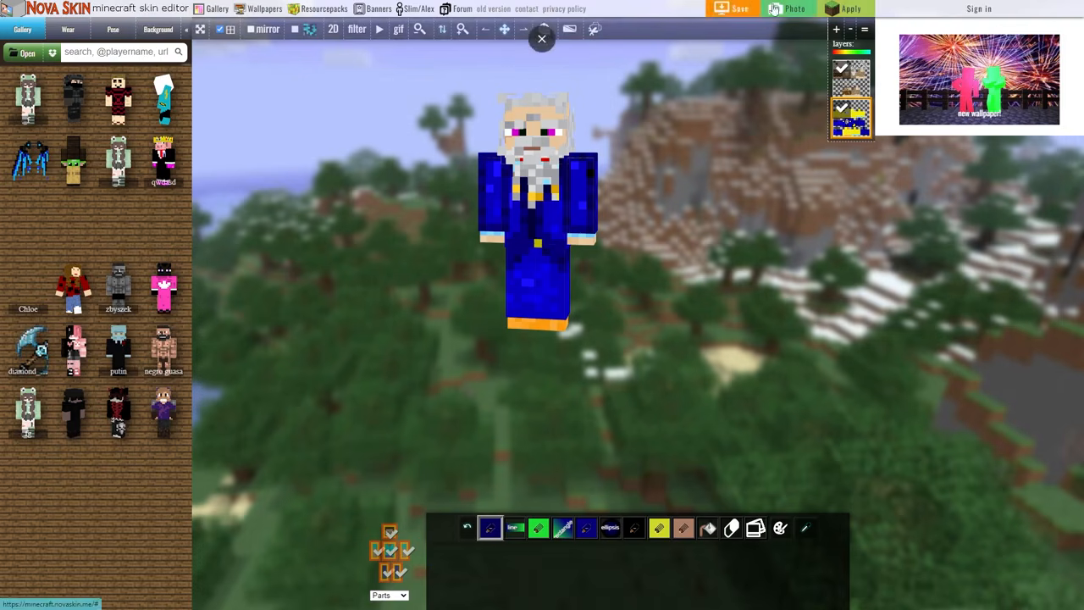
# Open the save form to preview the combined skin file and close it without saving
pyautogui.click(731, 9)
pyautogui.click(410, 366)
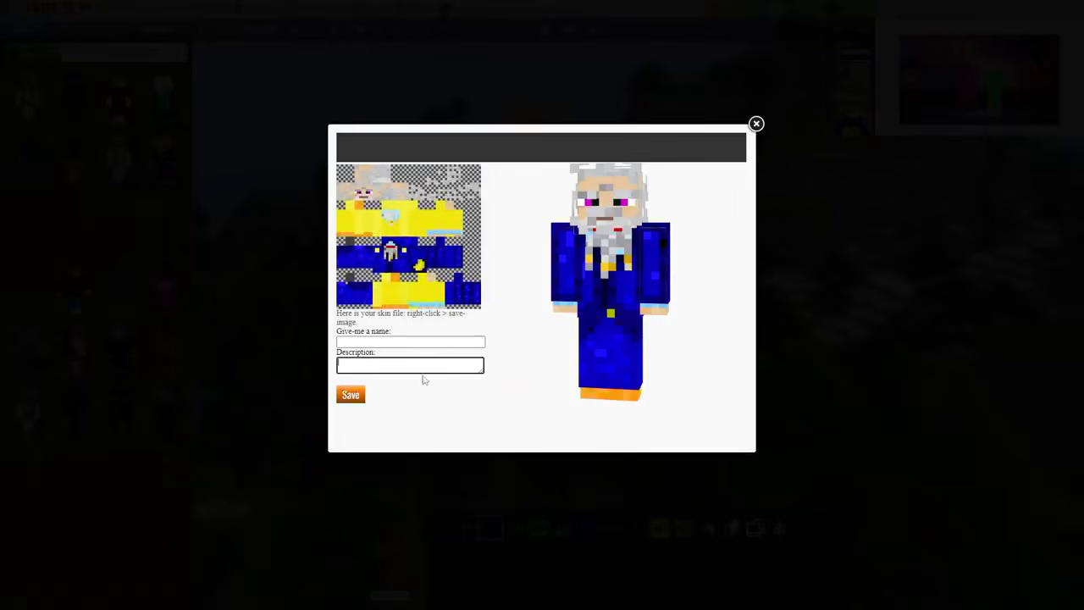
pyautogui.click(758, 123)
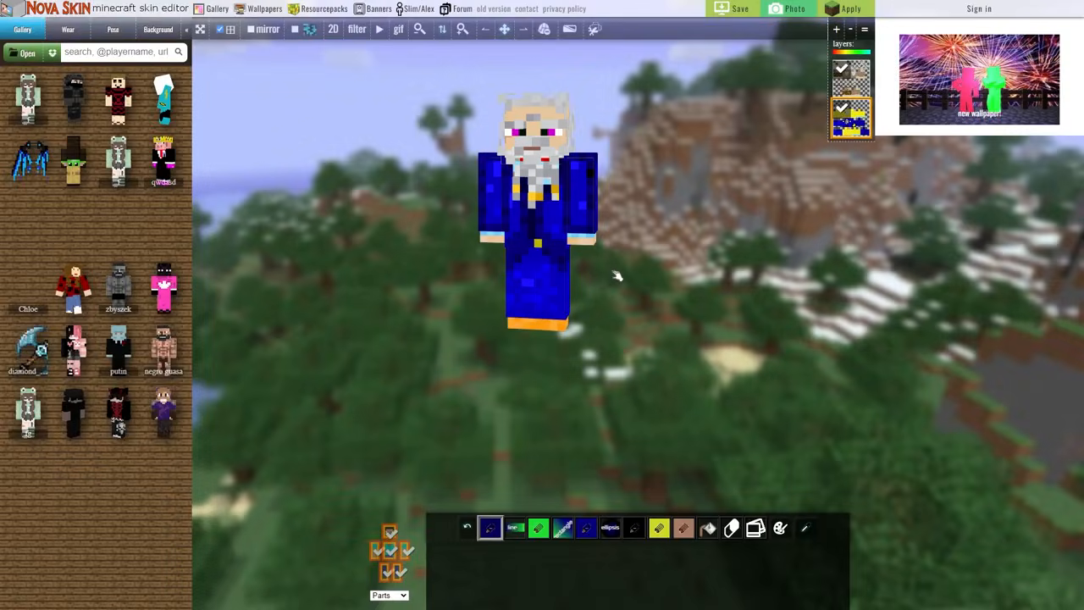
# Merge the Old Man and Silly Billy layers into one
pyautogui.click(864, 32)
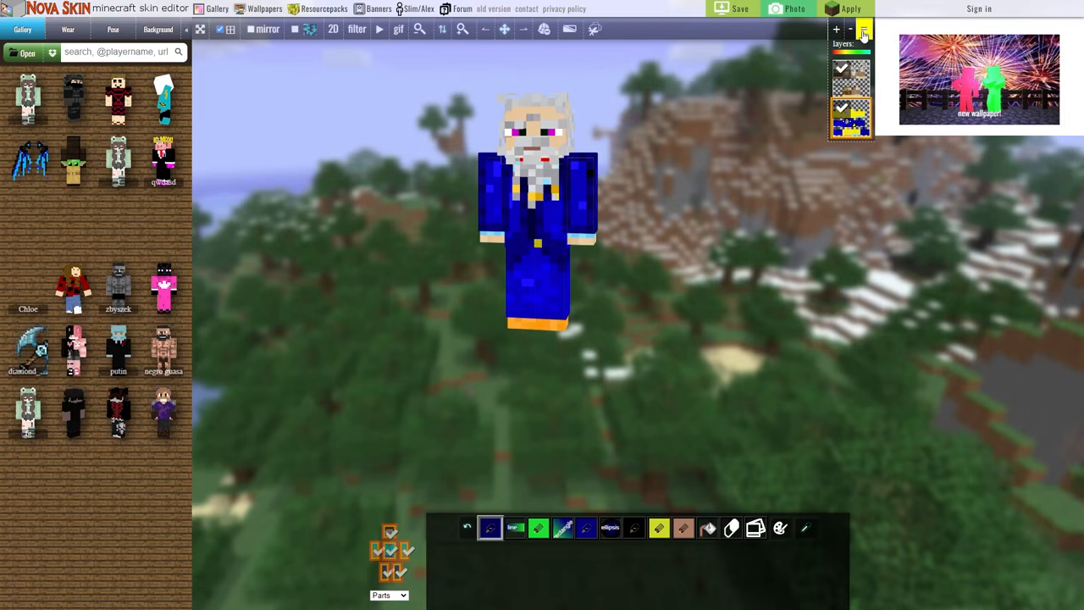